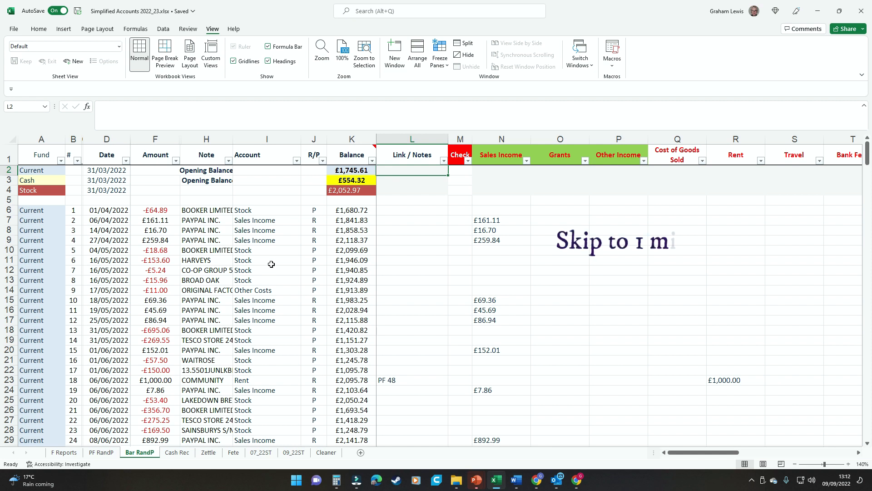
# - Unfreeze the panes on the Bar RandP sheet so that all rows and columns scroll
pyautogui.moveTo(344, 159)
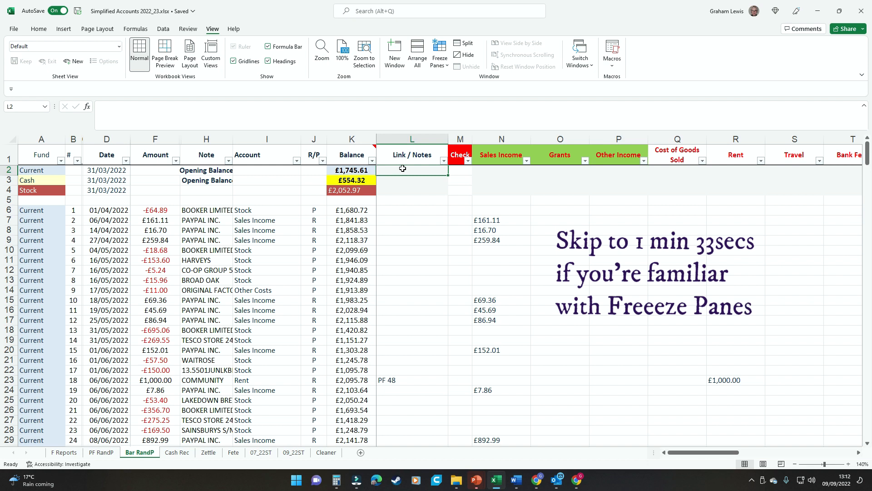
pyautogui.click(403, 191)
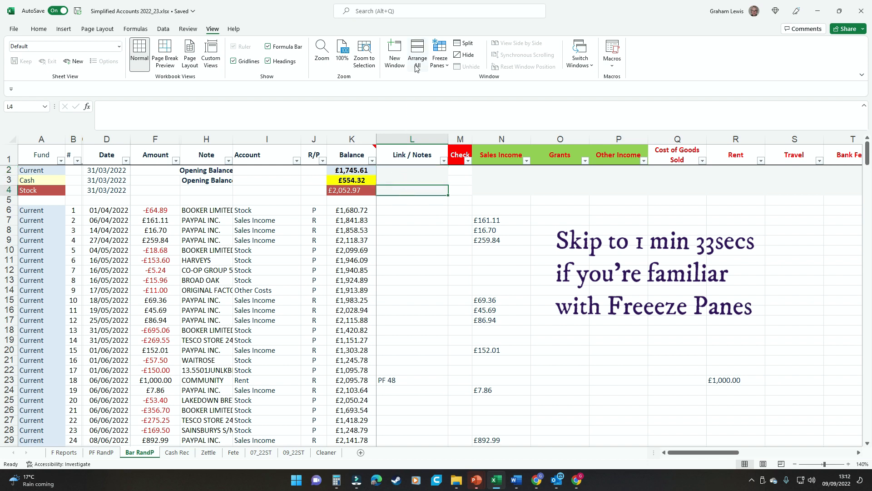
pyautogui.click(445, 68)
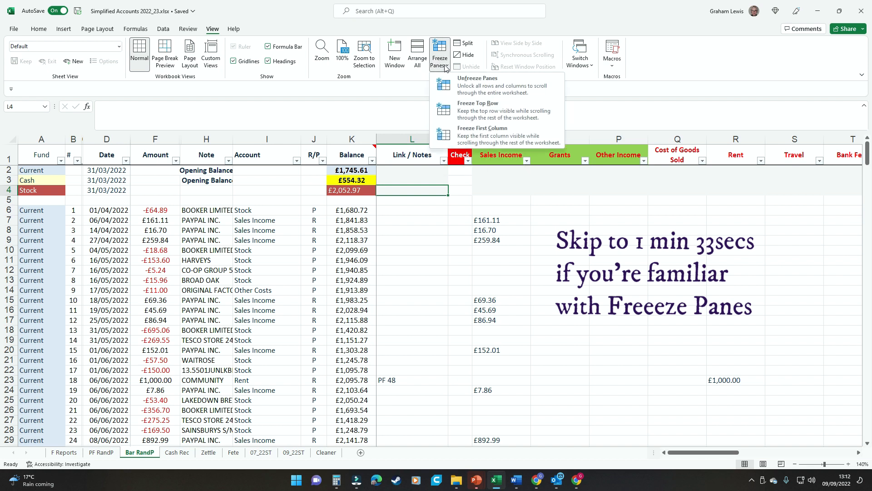
pyautogui.click(216, 13)
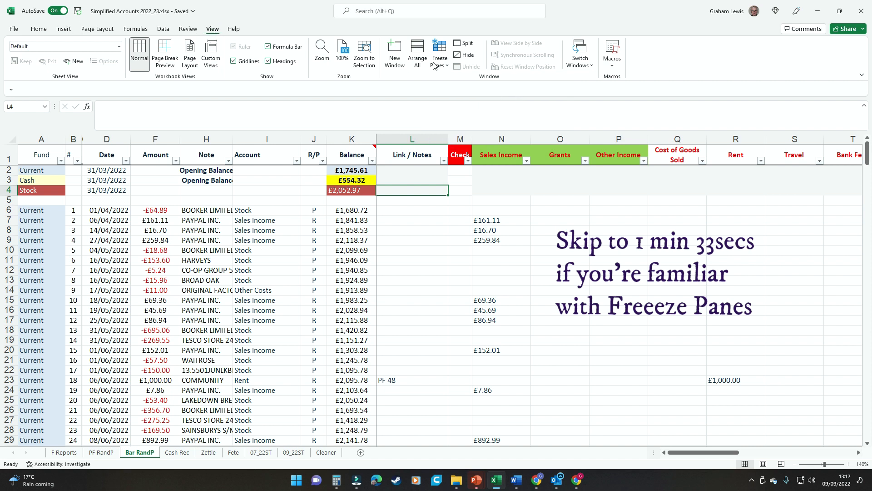
pyautogui.click(447, 66)
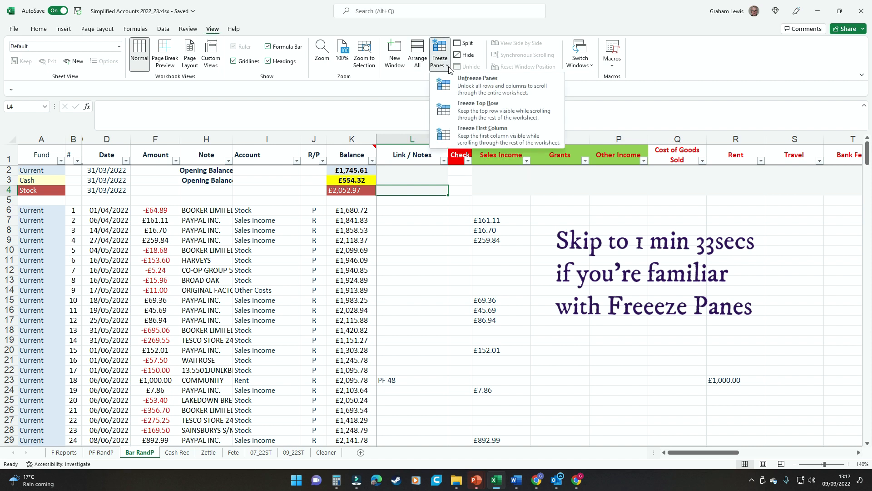
pyautogui.click(469, 89)
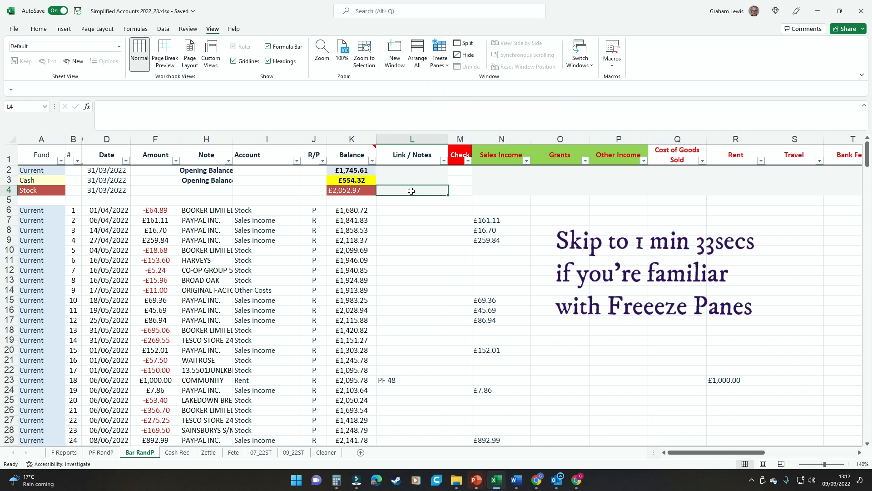
# - Examine how the header row behaves when moving down the transaction rows and back up with the panes unfrozen
pyautogui.press('Down')
pyautogui.press('Down')
pyautogui.press('Down')
pyautogui.press('Down')
pyautogui.press('Down')
pyautogui.press('Down')
pyautogui.press('Down')
pyautogui.press('Down')
pyautogui.press('Down')
pyautogui.press('Down')
pyautogui.press('Down')
pyautogui.press('Down')
pyautogui.press('Down')
pyautogui.press('Down')
pyautogui.press('Down')
pyautogui.press('Down')
pyautogui.press('Down')
pyautogui.press('Down')
pyautogui.press('Down')
pyautogui.press('Down')
pyautogui.press('Up')
pyautogui.press('Up')
pyautogui.press('Up')
pyautogui.press('Up')
pyautogui.press('Up')
pyautogui.press('Up')
pyautogui.press('Up')
pyautogui.press('Up')
pyautogui.press('Up')
pyautogui.press('Up')
pyautogui.press('Up')
pyautogui.press('Up')
pyautogui.press('Up')
pyautogui.press('Up')
pyautogui.press('Up')
pyautogui.press('Up')
pyautogui.press('Up')
pyautogui.press('Up')
pyautogui.press('Up')
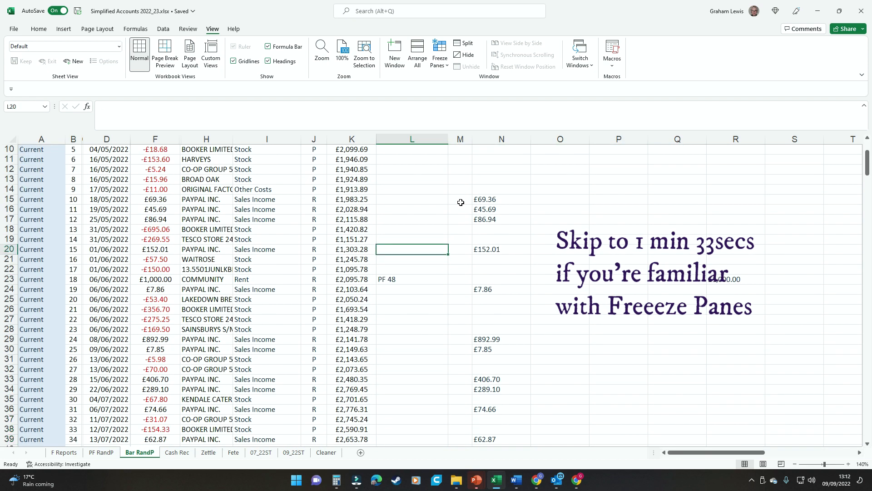
pyautogui.scroll(3, 460, 202)
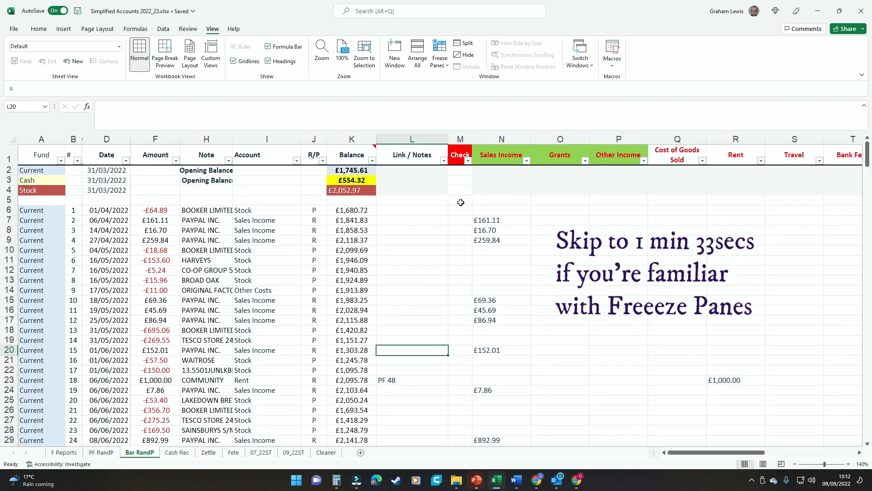
# - Examine how the transaction detail columns behave when moving across row 20 to column AB and back to column A
pyautogui.press('Right')
pyautogui.press('Right')
pyautogui.press('Right')
pyautogui.press('Right')
pyautogui.press('Right')
pyautogui.press('Right')
pyautogui.press('Right')
pyautogui.press('Right')
pyautogui.press('Right')
pyautogui.press('Right')
pyautogui.press('Right')
pyautogui.press('Right')
pyautogui.press('Right')
pyautogui.press('Right')
pyautogui.press('Right')
pyautogui.press('Right')
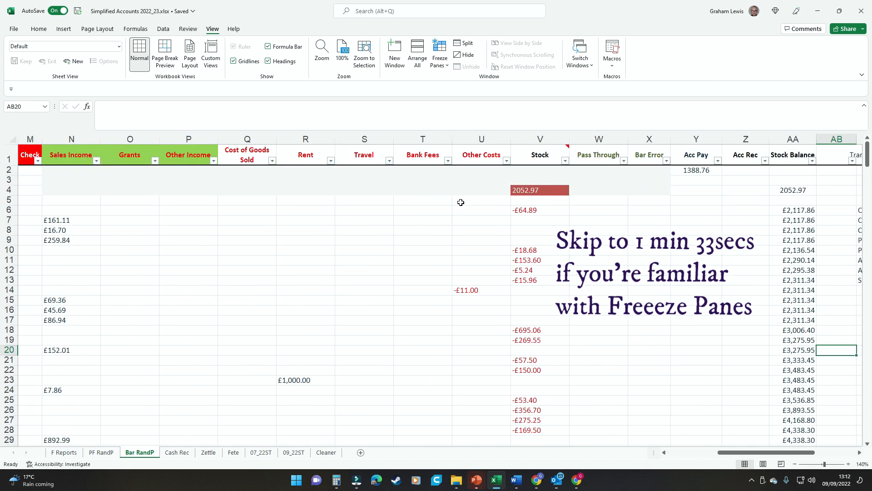
pyautogui.press('Left')
pyautogui.press('Left')
pyautogui.press('Left')
pyautogui.press('Left')
pyautogui.press('Left')
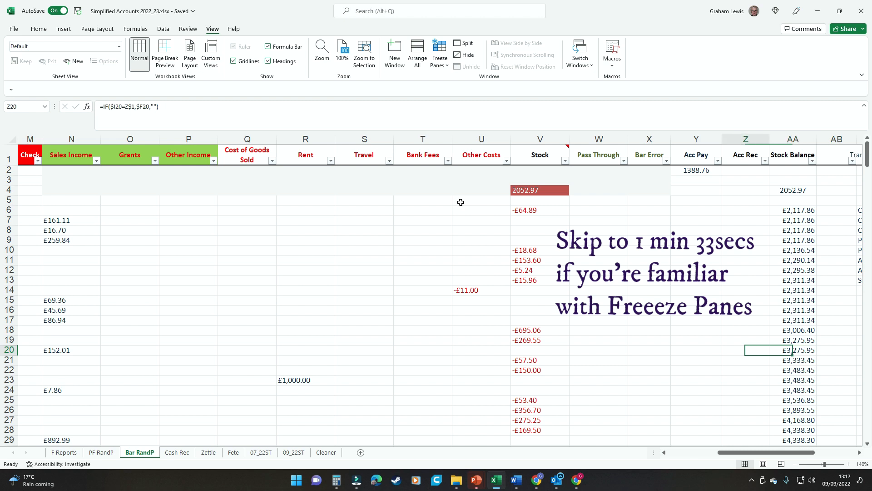
pyautogui.press('Left')
pyautogui.press('Left')
pyautogui.press('Left')
pyautogui.press('Left')
pyautogui.press('Left')
pyautogui.press('Left')
pyautogui.press('Left')
pyautogui.press('Left')
pyautogui.press('Left')
pyautogui.press('Left')
pyautogui.press('Left')
pyautogui.press('Left')
pyautogui.press('Left')
pyautogui.press('Left')
pyautogui.press('Left')
pyautogui.press('Left')
pyautogui.press('Left')
pyautogui.press('Left')
pyautogui.press('Left')
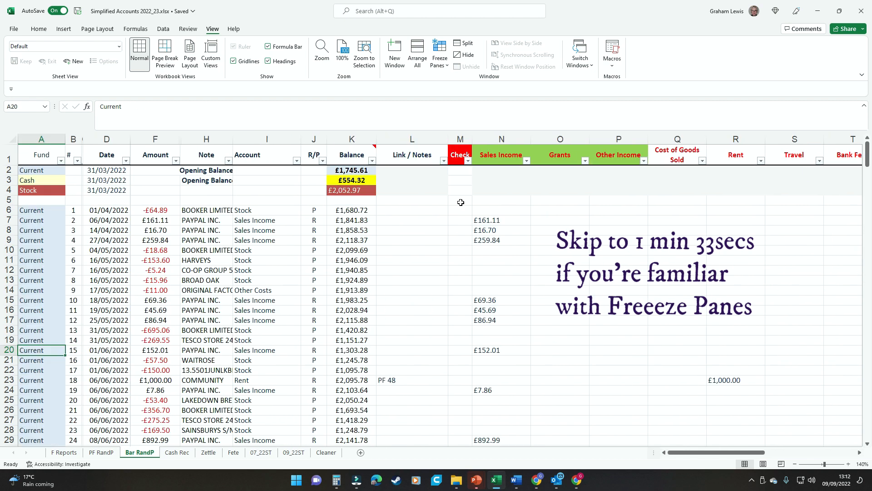
# - Freeze the panes at cell L2 so that row 1 and columns A to K stay in view
pyautogui.press('Right')
pyautogui.press('Right')
pyautogui.press('Right')
pyautogui.press('Right')
pyautogui.press('Right')
pyautogui.press('Right')
pyautogui.press('Right')
pyautogui.press('Right')
pyautogui.press('Right')
pyautogui.press('Right')
pyautogui.press('Left')
pyautogui.press('Left')
pyautogui.press('Left')
pyautogui.press('Right')
pyautogui.press('Up')
pyautogui.press('Up')
pyautogui.press('Up')
pyautogui.press('Up')
pyautogui.press('Up')
pyautogui.press('Up')
pyautogui.press('Up')
pyautogui.press('Up')
pyautogui.press('Up')
pyautogui.press('Up')
pyautogui.press('Up')
pyautogui.press('Up')
pyautogui.press('Up')
pyautogui.press('Up')
pyautogui.press('Up')
pyautogui.press('Up')
pyautogui.press('Up')
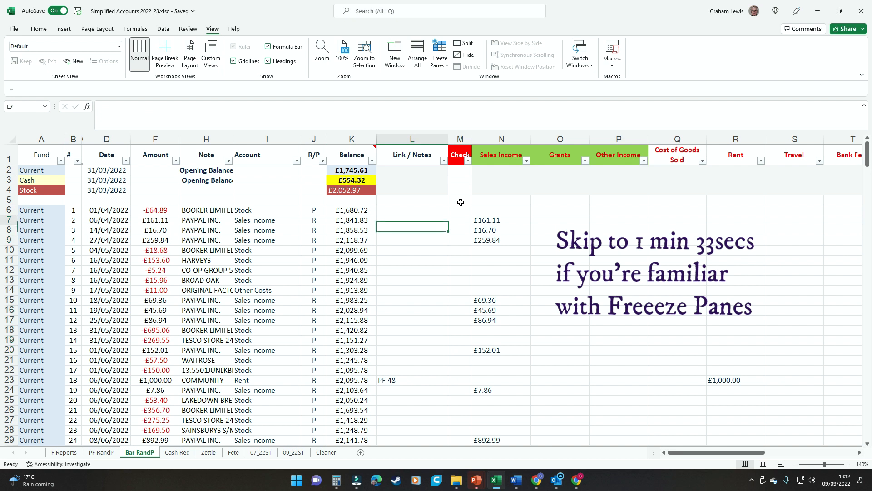
pyautogui.press('Up')
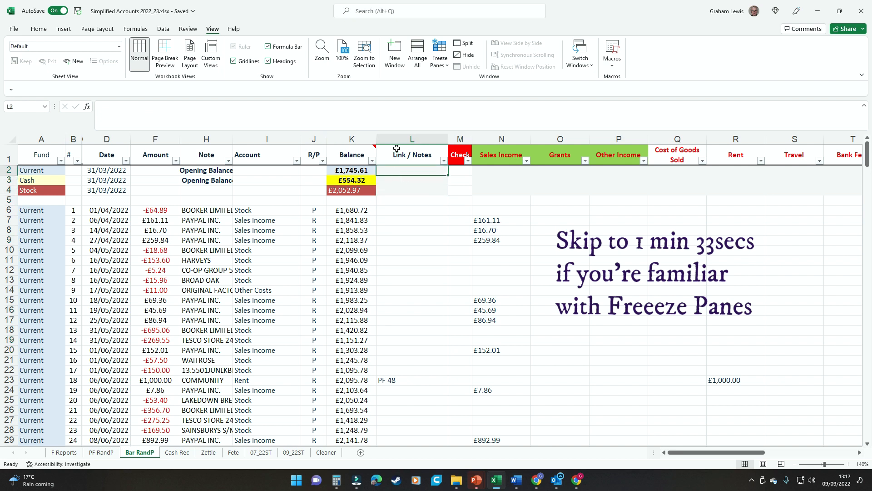
pyautogui.click(445, 68)
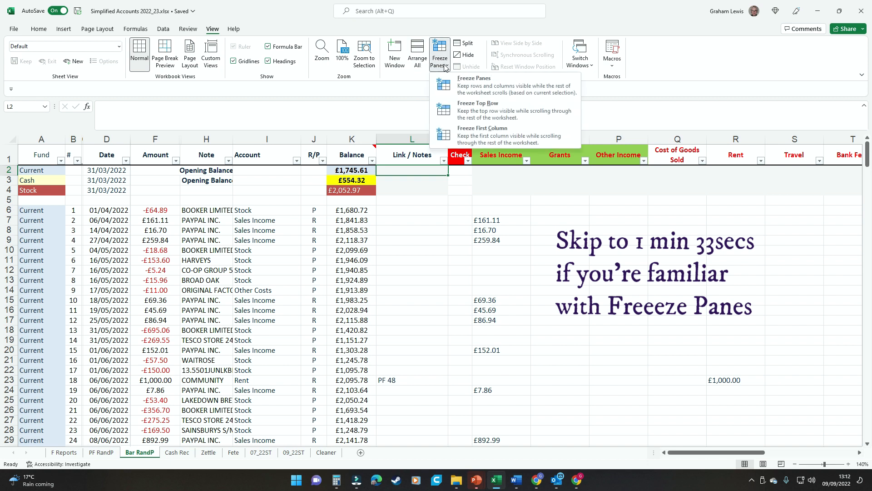
pyautogui.click(465, 86)
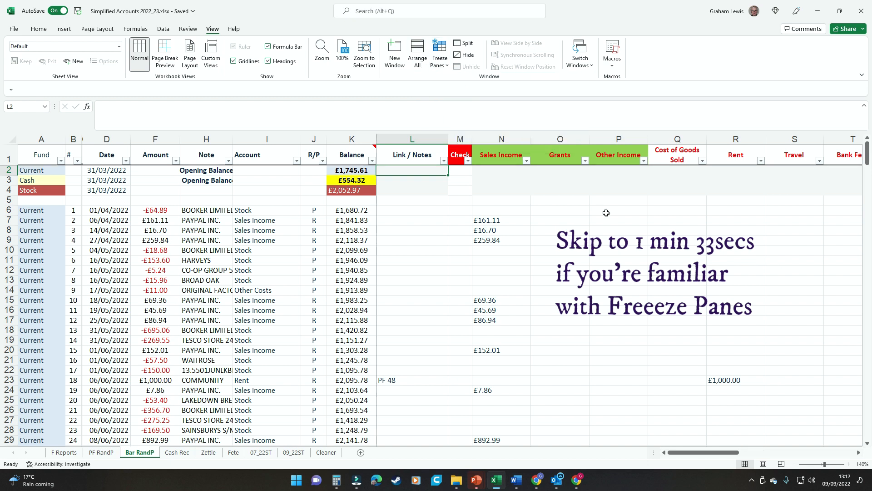
# - Check the frozen header row by moving down column L through the transactions and back up
pyautogui.press('Down')
pyautogui.press('Down')
pyautogui.press('Down')
pyautogui.press('Down')
pyautogui.press('Down')
pyautogui.press('Down')
pyautogui.press('Down')
pyautogui.press('Down')
pyautogui.press('Down')
pyautogui.press('Down')
pyautogui.press('Down')
pyautogui.press('Down')
pyautogui.press('Down')
pyautogui.press('Down')
pyautogui.press('Down')
pyautogui.press('Down')
pyautogui.press('Down')
pyautogui.press('Down')
pyautogui.press('Down')
pyautogui.press('Down')
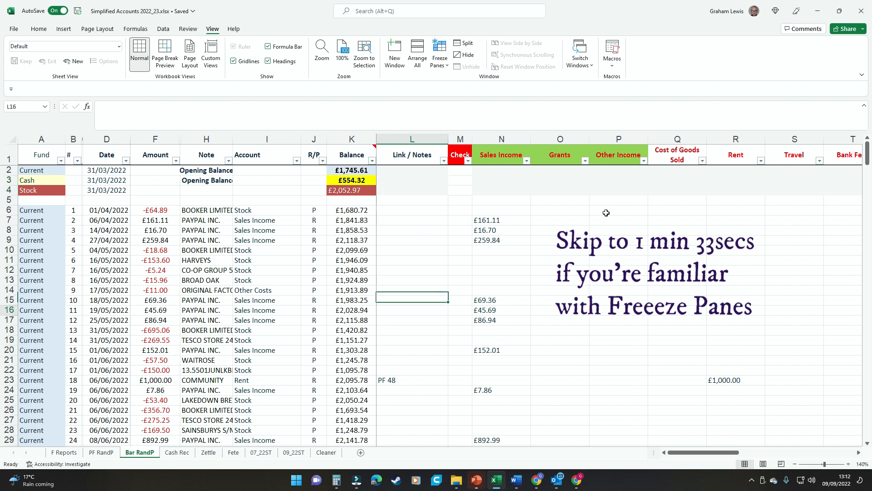
pyautogui.press('Up')
pyautogui.press('Up')
pyautogui.press('Up')
pyautogui.press('Up')
pyautogui.press('Up')
pyautogui.press('Up')
pyautogui.press('Up')
pyautogui.press('Up')
pyautogui.press('Up')
pyautogui.press('Up')
pyautogui.press('Up')
pyautogui.press('Up')
pyautogui.press('Up')
pyautogui.press('Up')
pyautogui.press('Up')
pyautogui.press('Up')
pyautogui.press('Up')
pyautogui.press('Up')
pyautogui.press('Up')
pyautogui.press('Up')
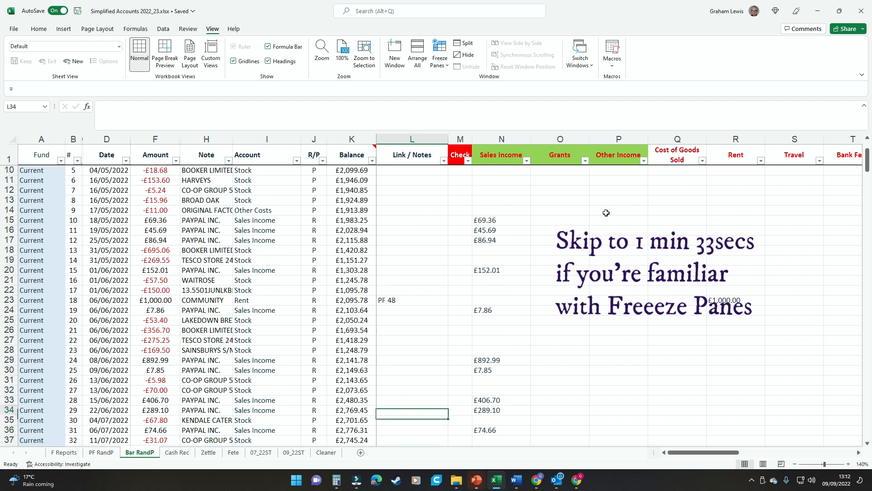
# - Check the frozen columns A to K by moving across row 6 to column V and back to column A
pyautogui.press('Up')
pyautogui.press('Up')
pyautogui.press('Down')
pyautogui.press('Down')
pyautogui.press('Down')
pyautogui.press('Down')
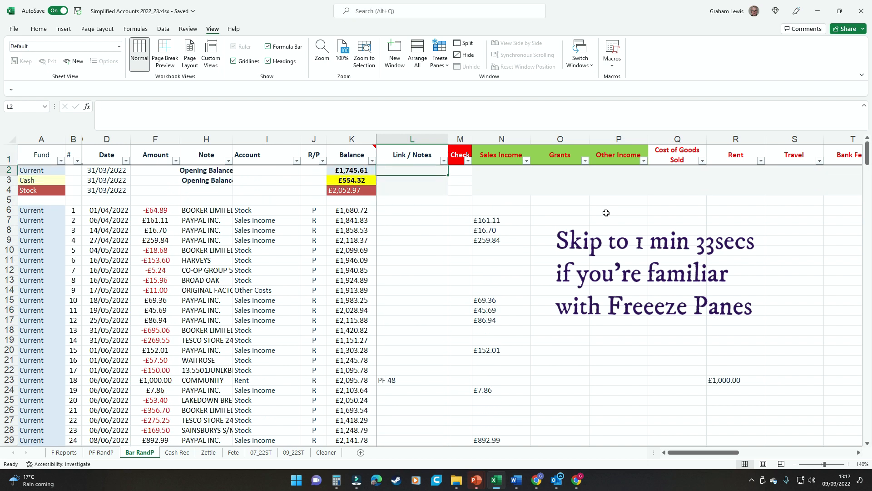
pyautogui.press('Right')
pyautogui.press('Right')
pyautogui.press('Right')
pyautogui.press('Right')
pyautogui.press('Right')
pyautogui.press('Right')
pyautogui.press('Right')
pyautogui.press('Right')
pyautogui.press('Right')
pyautogui.press('Right')
pyautogui.press('Right')
pyautogui.press('Right')
pyautogui.press('Right')
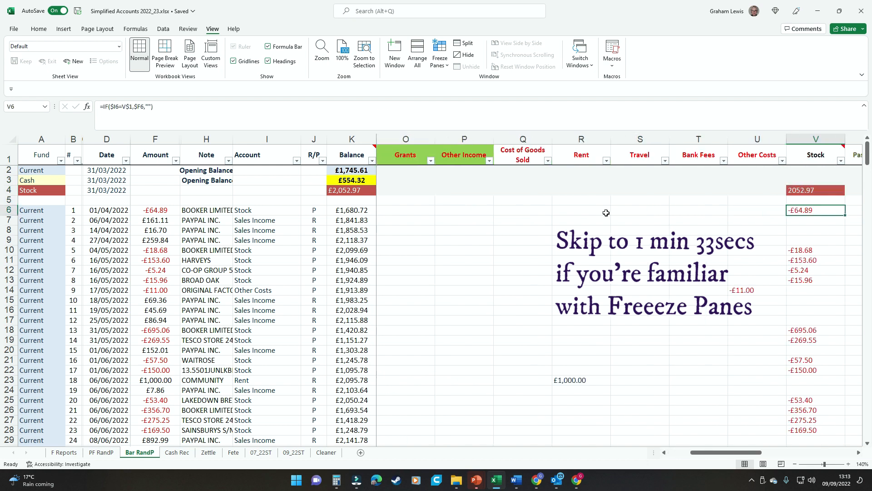
pyautogui.press('Left')
pyautogui.press('Left')
pyautogui.press('Left')
pyautogui.press('Left')
pyautogui.press('Left')
pyautogui.press('Left')
pyautogui.press('Left')
pyautogui.press('Left')
pyautogui.press('Left')
pyautogui.press('Left')
pyautogui.press('Left')
pyautogui.press('Left')
pyautogui.press('Left')
pyautogui.press('Left')
pyautogui.press('Left')
pyautogui.press('Left')
pyautogui.press('Left')
pyautogui.press('Left')
pyautogui.press('Left')
pyautogui.press('Left')
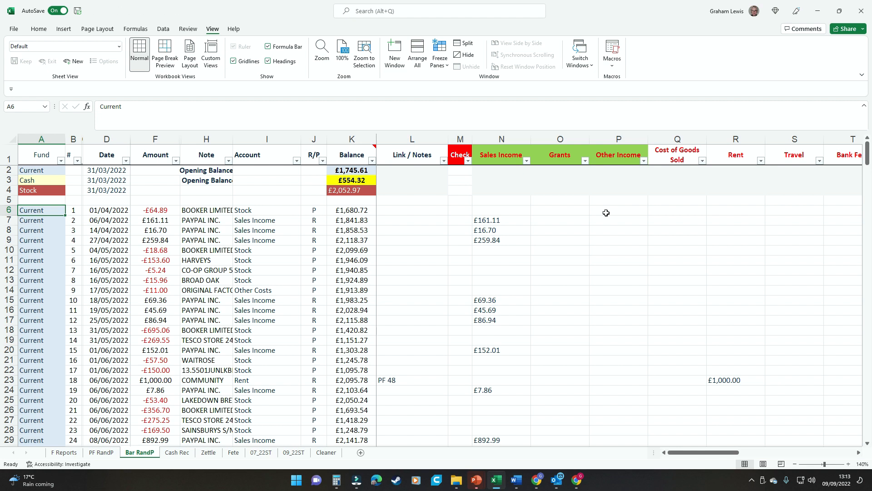
# - Look down column A through the Current and Cash rows to the heading of the Manual section in row 284
pyautogui.press('pagedown')
pyautogui.press('pagedown')
pyautogui.press('pagedown')
pyautogui.press('pagedown')
pyautogui.press('pagedown')
pyautogui.press('pagedown')
pyautogui.press('pagedown')
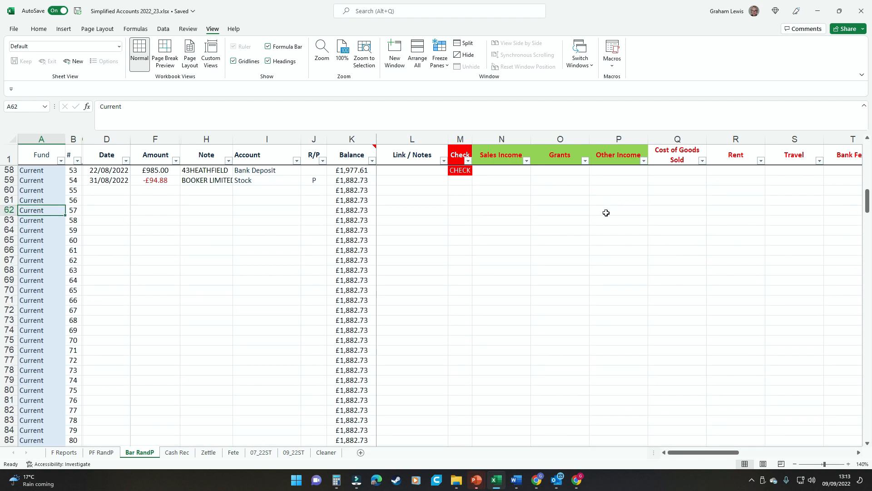
pyautogui.press('pagedown')
pyautogui.press('pagedown')
pyautogui.press('pagedown')
pyautogui.press('pagedown')
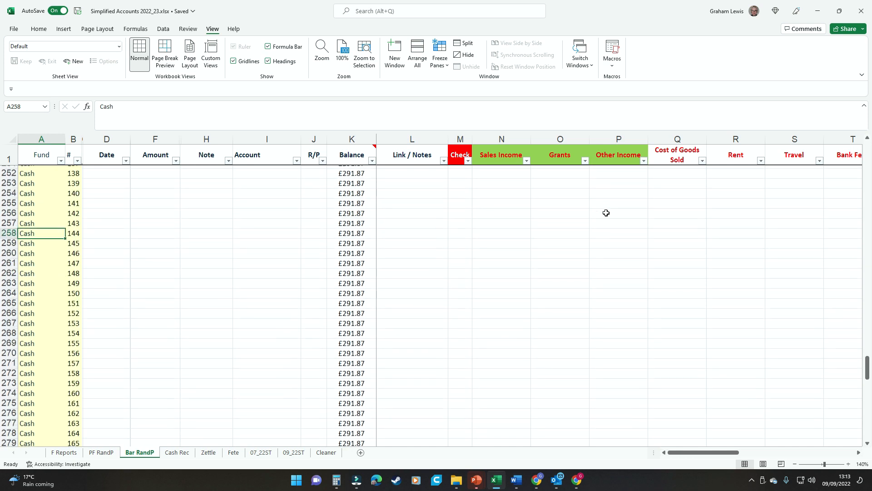
pyautogui.press('Up')
pyautogui.press('Up')
pyautogui.press('Up')
pyautogui.press('Up')
pyautogui.press('Up')
pyautogui.press('Up')
pyautogui.press('Up')
pyautogui.press('Up')
pyautogui.press('Up')
pyautogui.press('Up')
pyautogui.press('Up')
pyautogui.press('Up')
pyautogui.press('Up')
pyautogui.press('Up')
pyautogui.press('Up')
pyautogui.press('Up')
pyautogui.press('Up')
pyautogui.press('Up')
pyautogui.press('Up')
pyautogui.press('Up')
pyautogui.press('Up')
pyautogui.press('Up')
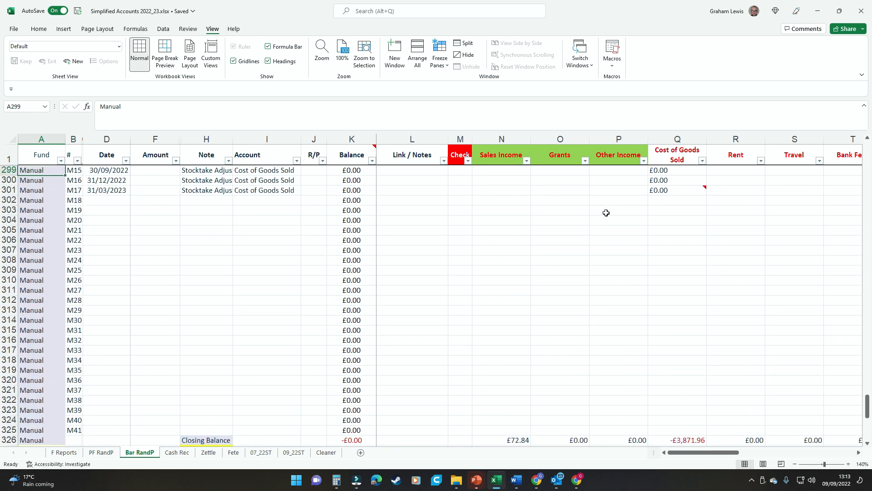
pyautogui.press('Up')
pyautogui.press('Up')
pyautogui.press('Up')
pyautogui.press('Up')
pyautogui.press('Up')
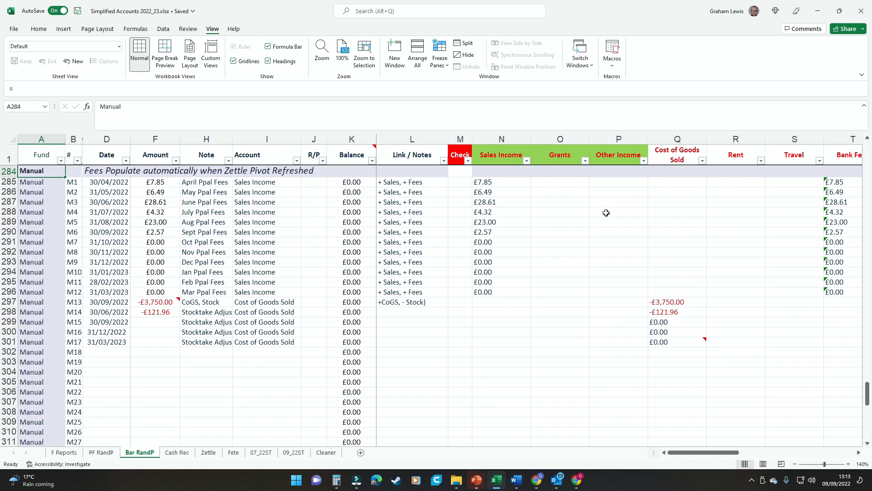
# - Examine the monthly Ppal fee entries in the Manual section, going down their amounts from row 285 to row 296
pyautogui.press('Down')
pyautogui.press('Down')
pyautogui.press('Down')
pyautogui.press('Down')
pyautogui.press('Down')
pyautogui.press('Up')
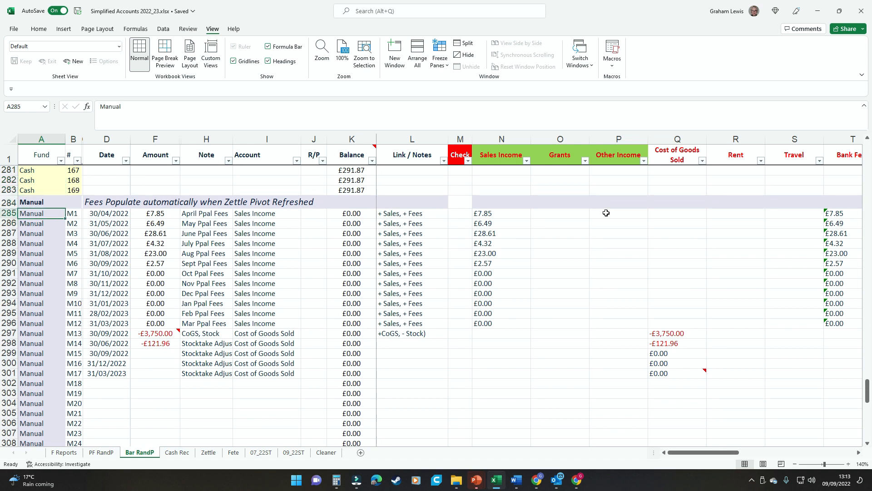
pyautogui.press('Right')
pyautogui.press('Right')
pyautogui.press('Right')
pyautogui.press('Right')
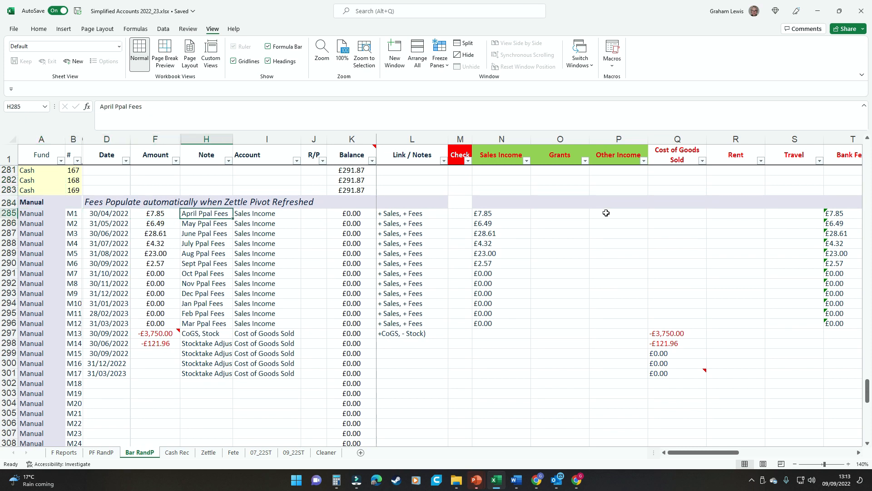
pyautogui.press('Left')
pyautogui.press('Down')
pyautogui.press('Down')
pyautogui.press('Down')
pyautogui.press('Down')
pyautogui.press('Down')
pyautogui.press('Down')
pyautogui.press('Down')
pyautogui.press('Down')
pyautogui.press('Down')
pyautogui.press('Down')
pyautogui.press('Down')
pyautogui.press('Down')
pyautogui.press('Down')
pyautogui.press('Down')
pyautogui.press('Down')
pyautogui.press('Up')
pyautogui.press('Up')
pyautogui.press('Up')
pyautogui.press('Up')
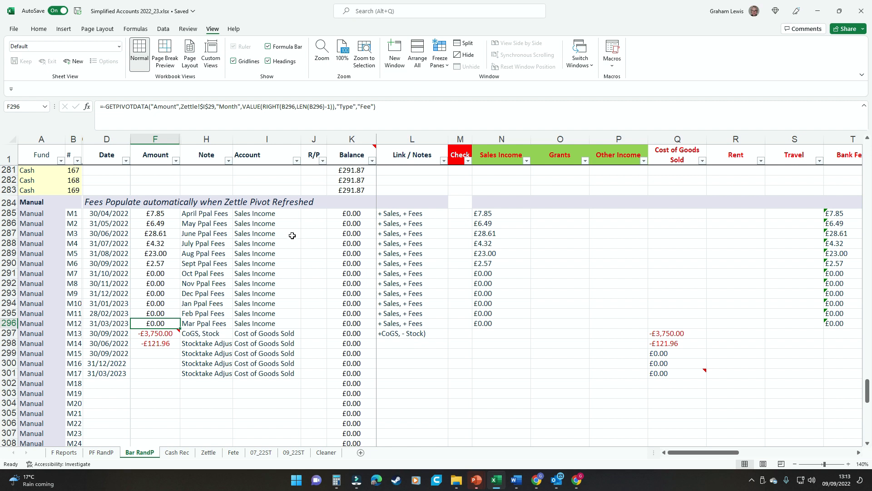
# - Examine the cost of goods sold entries in F297 to F301 and move to the first empty Manual row at D302
pyautogui.press('Down')
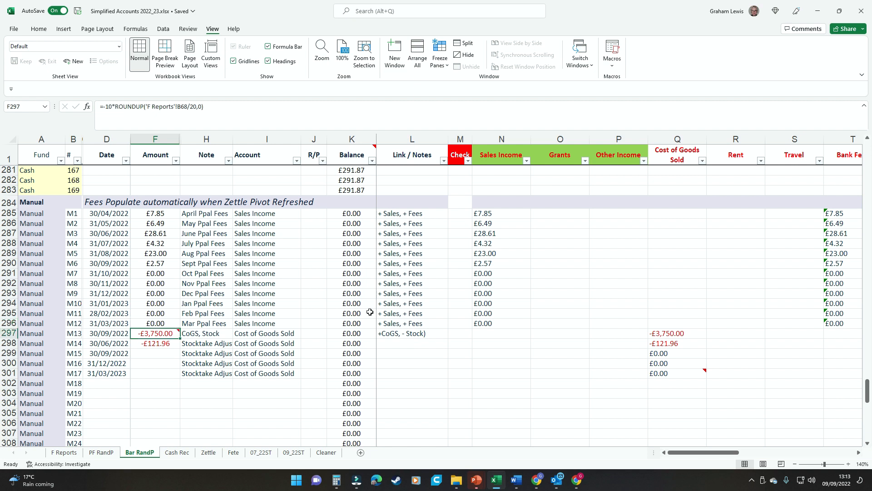
pyautogui.press('Down')
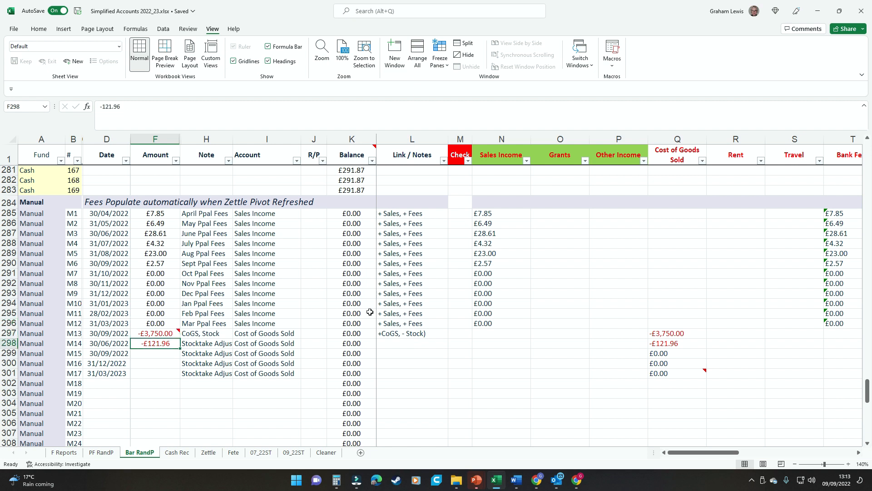
pyautogui.press('Down')
pyautogui.press('Down')
pyautogui.press('Down')
pyautogui.press('Down')
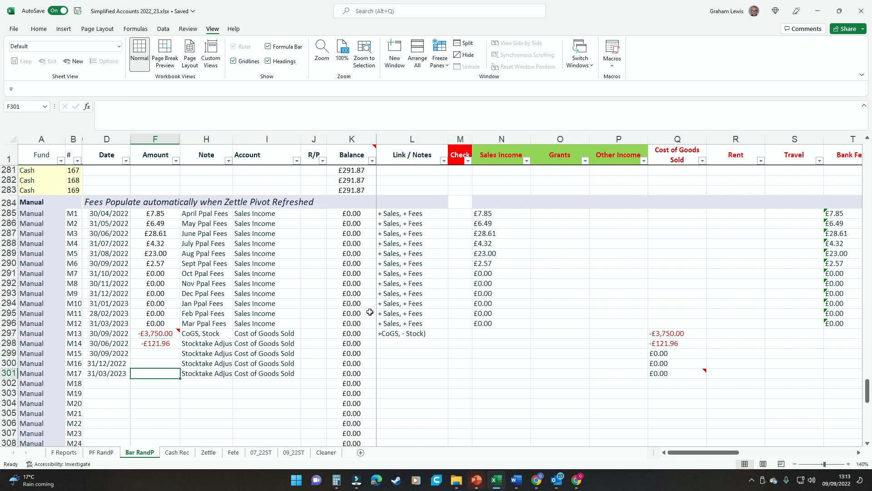
pyautogui.press('Up')
pyautogui.press('Down')
pyautogui.press('Left')
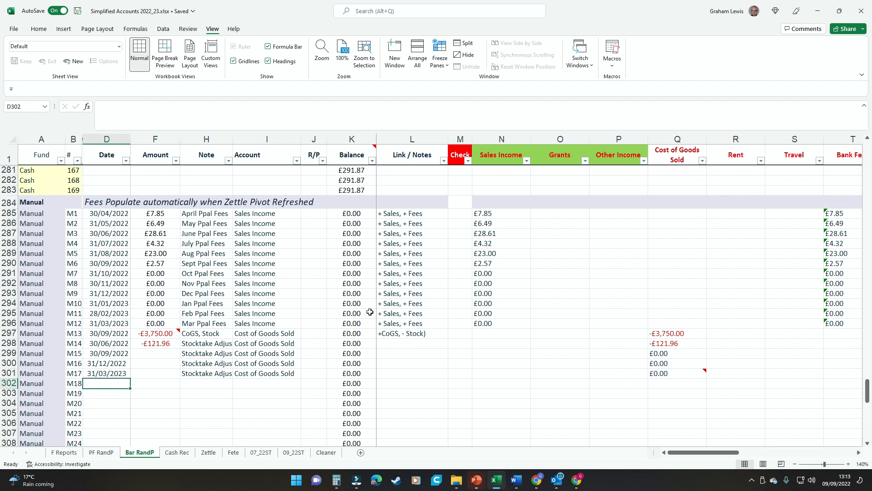
# - Return to the Current transactions and examine the two Pass Through amounts in F46 and F47
pyautogui.moveTo(867, 392); pyautogui.dragTo(867, 184)
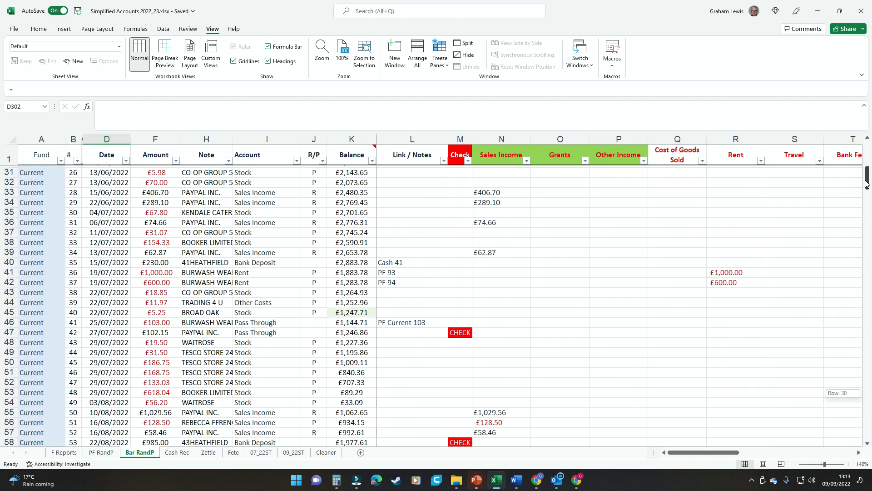
pyautogui.scroll(-2, 436, 256)
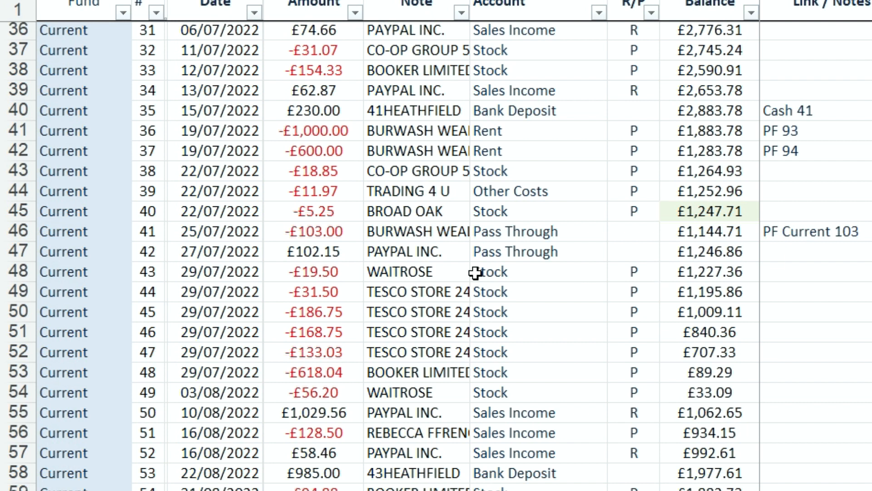
pyautogui.moveTo(352, 230); pyautogui.dragTo(354, 253)
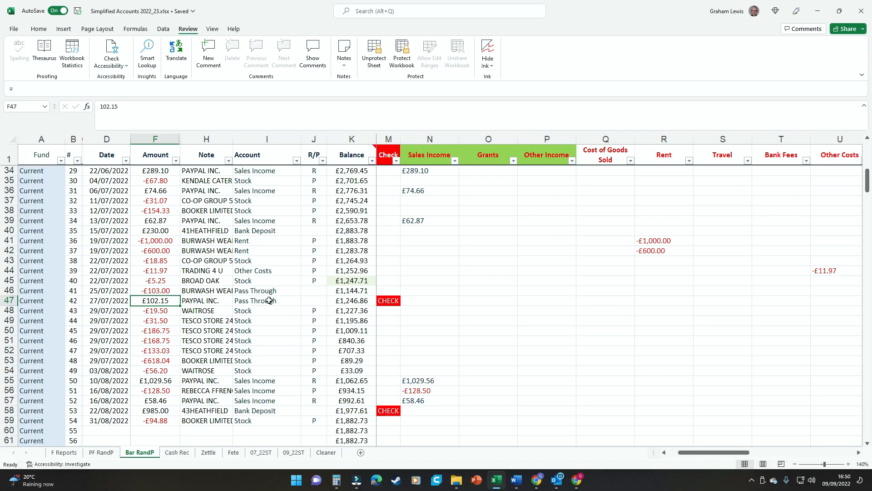
# - Return to the Manual section and highlight the monthly Ppal fee entries in D285:I296
pyautogui.scroll(-20, 257, 360)
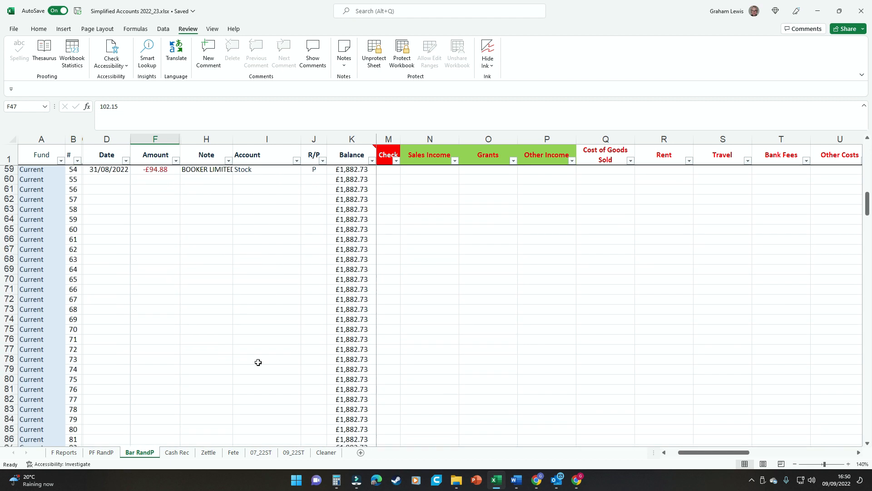
pyautogui.scroll(-20, 258, 363)
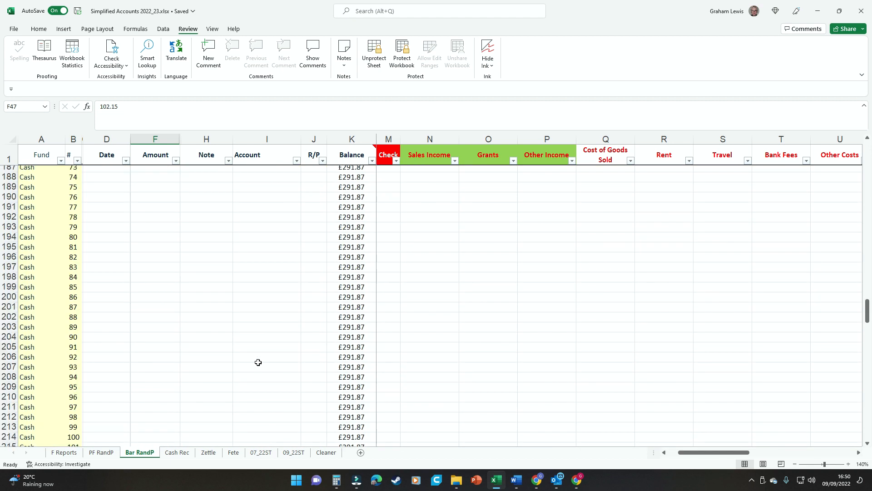
pyautogui.scroll(-20, 258, 362)
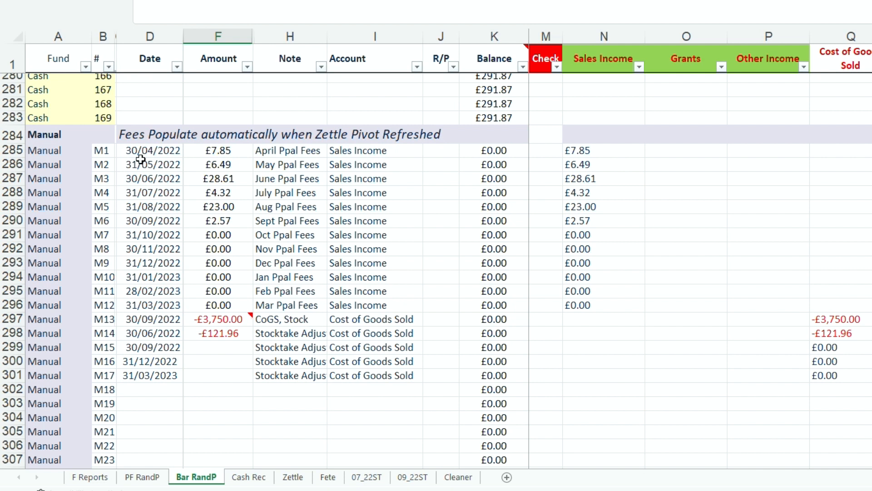
pyautogui.moveTo(141, 151); pyautogui.dragTo(349, 300)
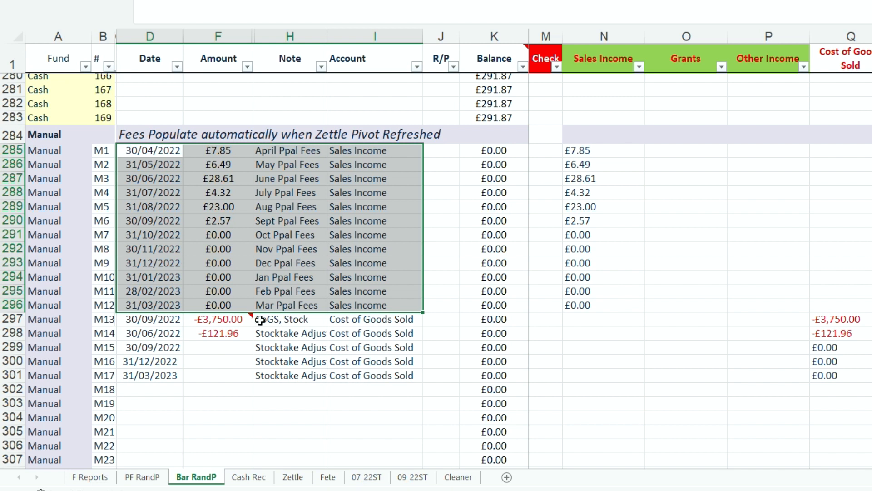
# - Review the cost of goods sold and stocktake adjustment amounts in F297 to F301 and the empty date cell D302
pyautogui.click(236, 319)
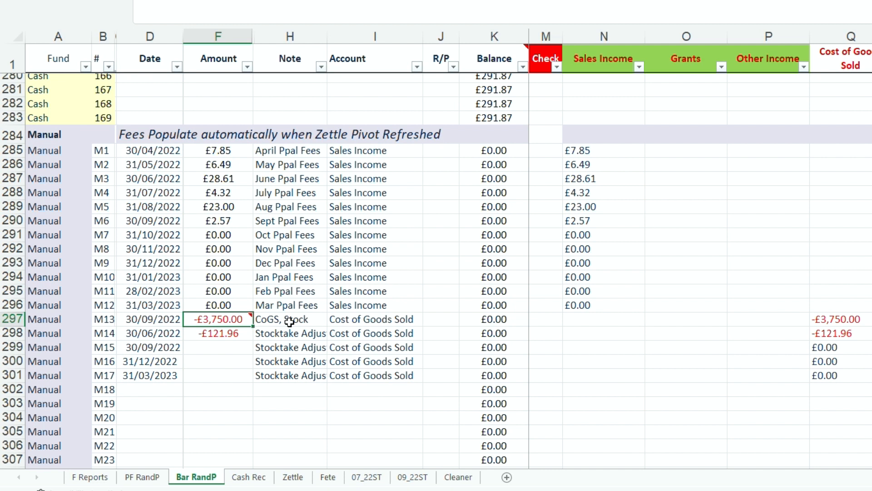
pyautogui.click(228, 333)
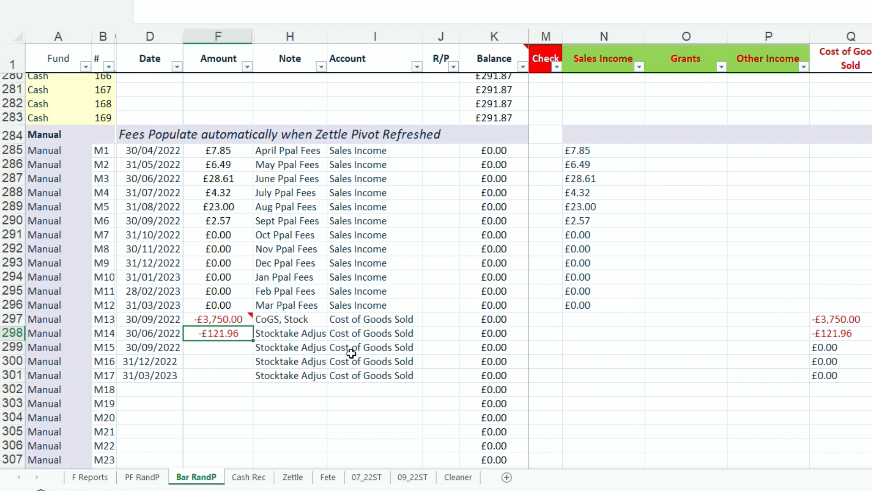
pyautogui.press('Down')
pyautogui.press('Down')
pyautogui.press('Down')
pyautogui.scroll(-3, 320, 332)
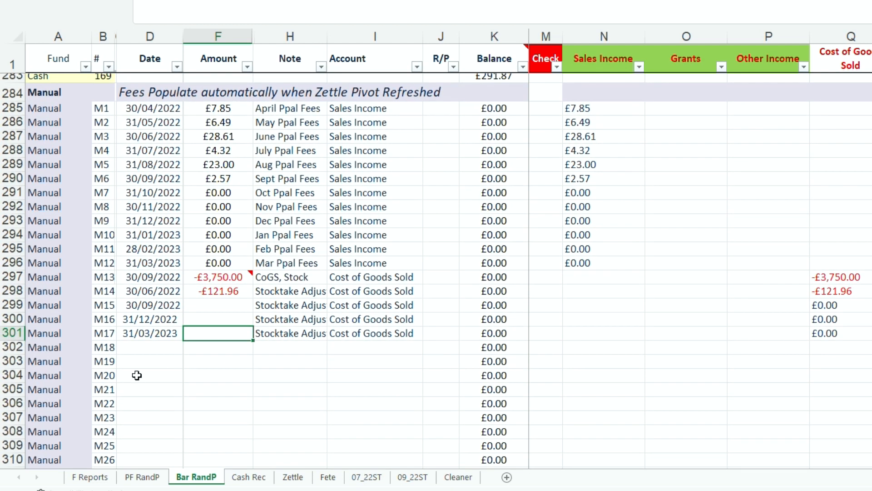
pyautogui.click(148, 347)
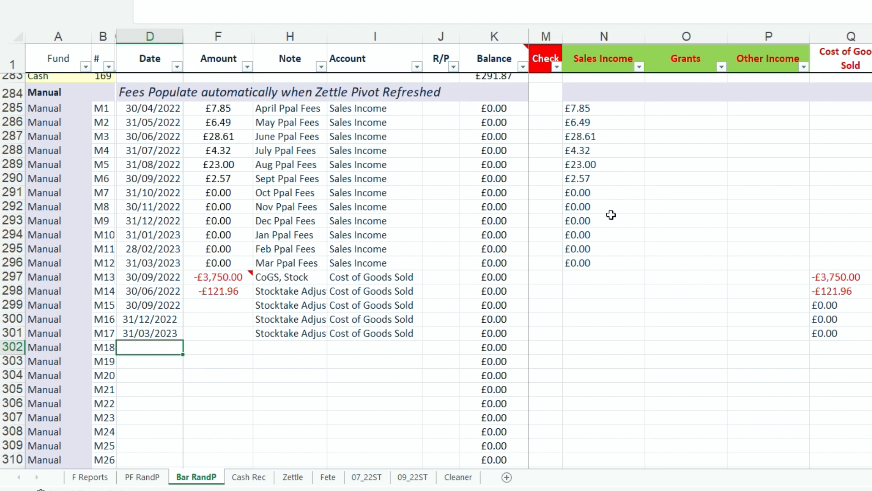
# - Examine the Sales Income values of the fee entries in N285:N296 and the cell N302 for the next Manual row
pyautogui.scroll(1, 658, 238)
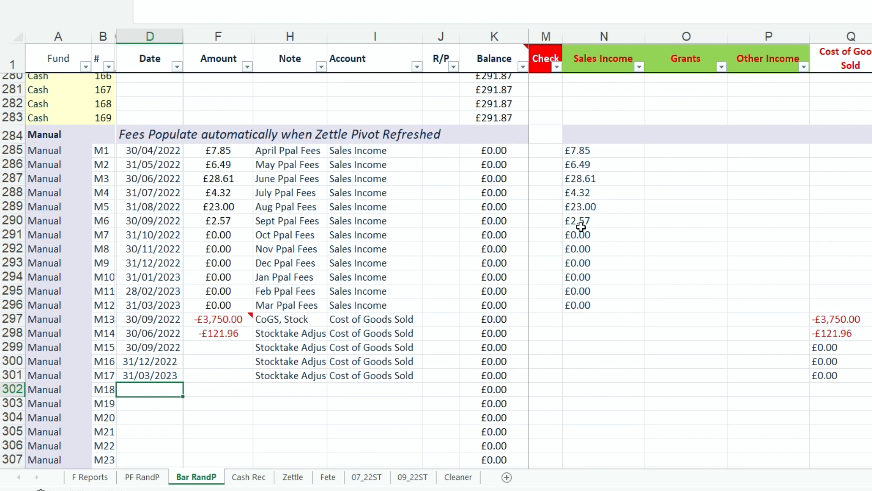
pyautogui.moveTo(587, 151); pyautogui.dragTo(597, 306)
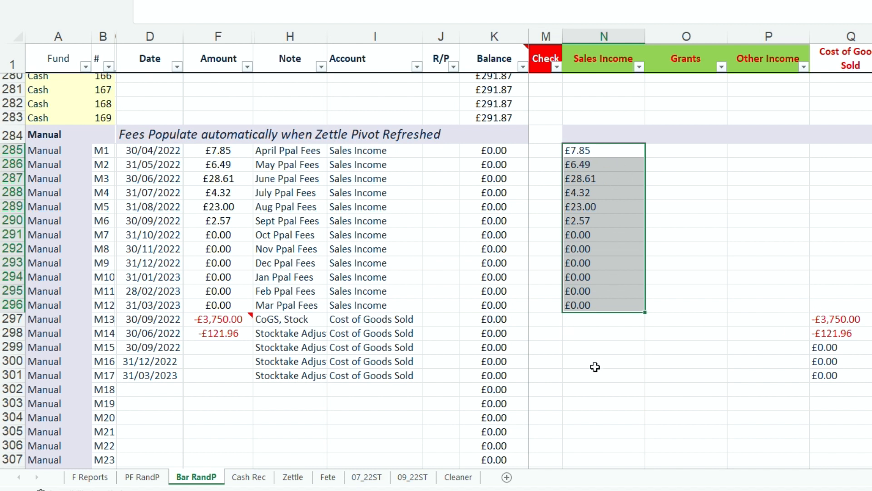
pyautogui.scroll(-1, 595, 360)
pyautogui.click(597, 348)
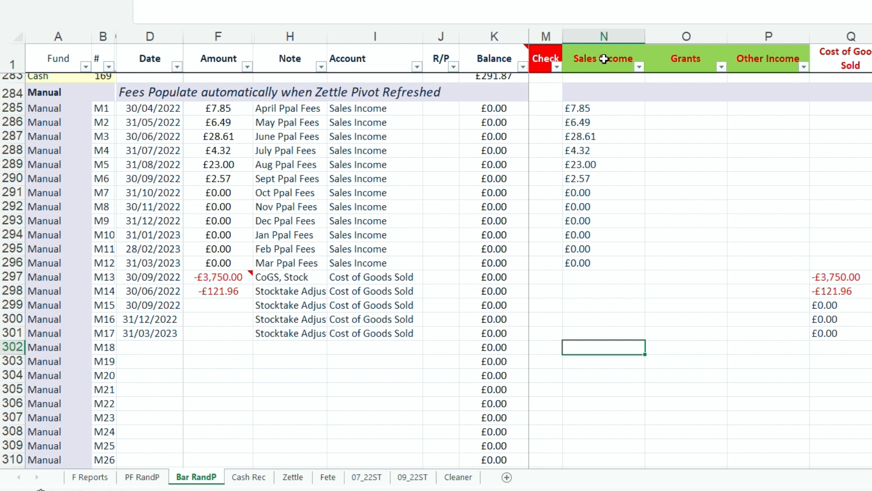
pyautogui.doubleClick(617, 350)
pyautogui.press('Escape')
pyautogui.write('3')
pyautogui.hotkey('ctrl', 'Return')
pyautogui.moveTo(609, 331); pyautogui.dragTo(611, 349)
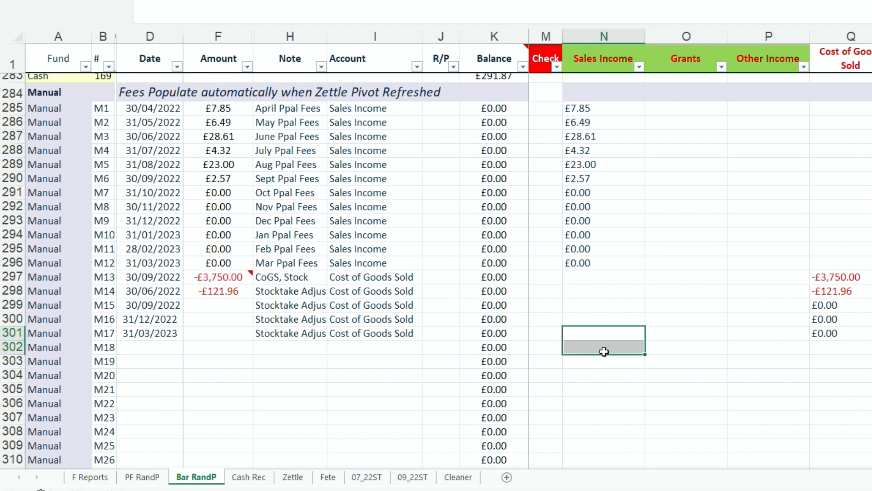
pyautogui.hotkey('ctrl', 'z')
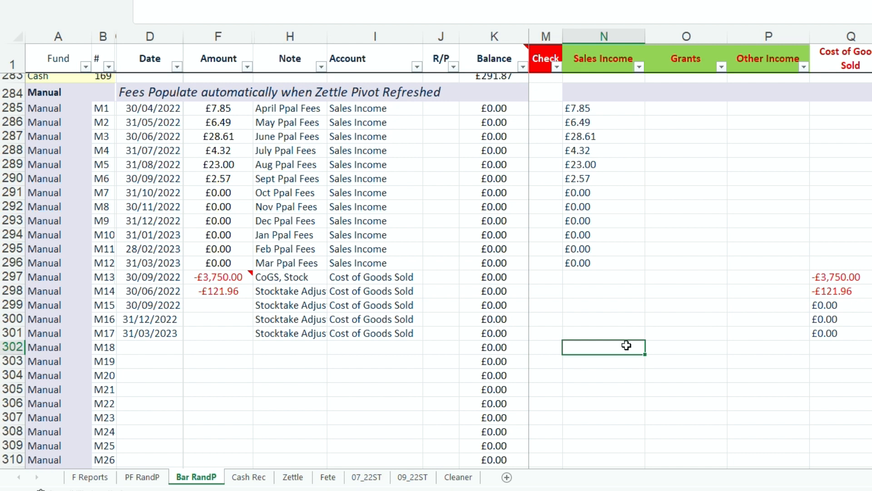
# - Enter the date 25/07/2022 for Manual entry M18 in D302
pyautogui.click(138, 347)
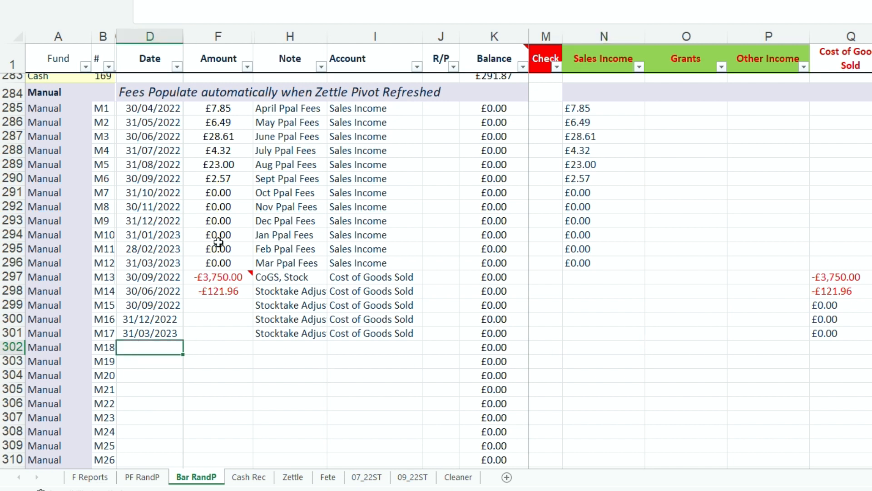
pyautogui.write('25')
pyautogui.write('/07/202')
pyautogui.hotkey('ctrl', 'Return')
pyautogui.press('Tab')
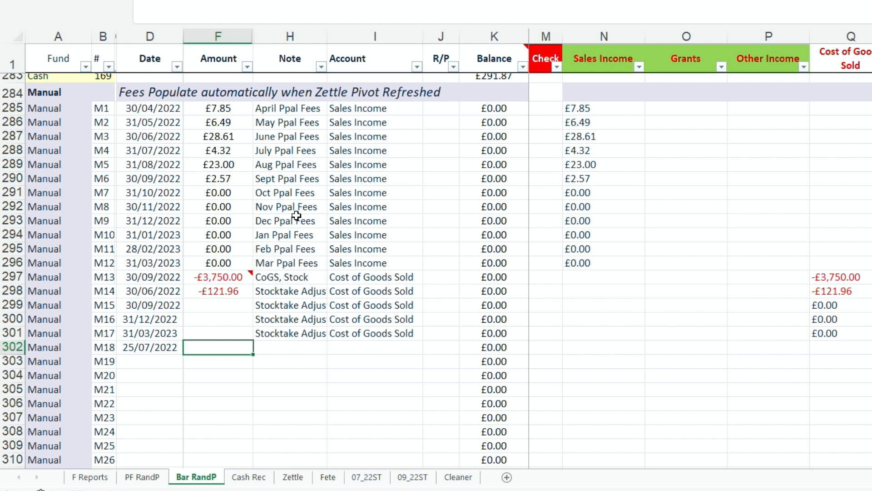
# - Give Manual entry M18 in row 302 the amount -£0.85 and the note "Sales, Pass Through"
pyautogui.write('-£0.8')
pyautogui.write('5')
pyautogui.hotkey('ctrl', 'Return')
pyautogui.press('Tab')
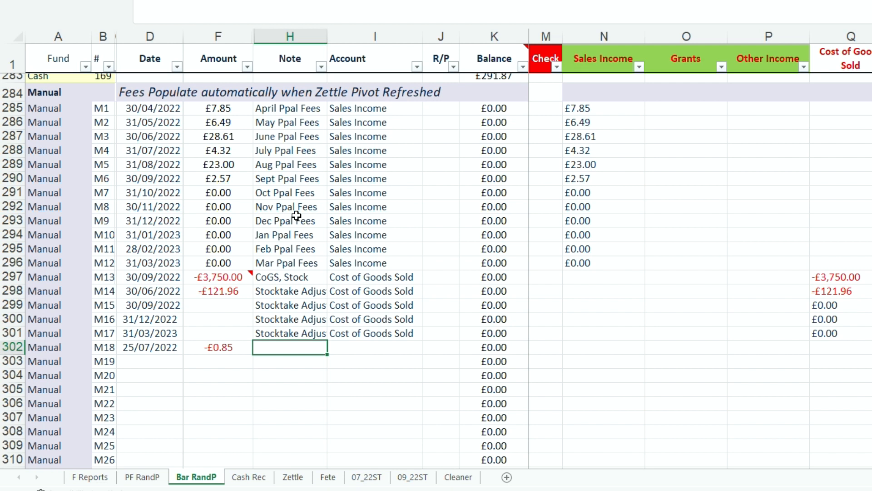
pyautogui.write('Sales, Pass Through')
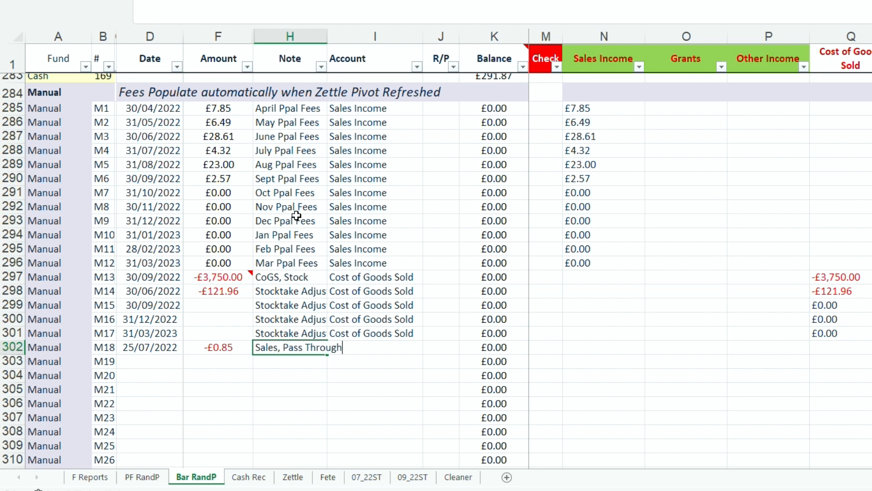
pyautogui.press('Tab')
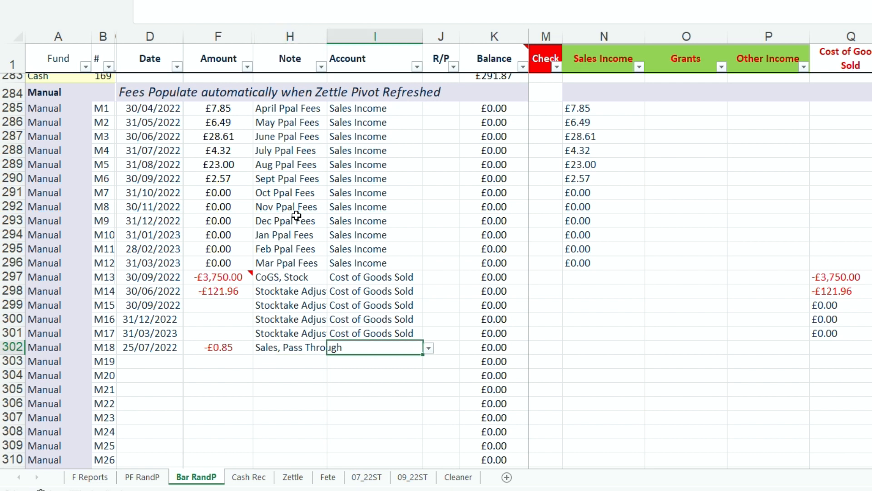
# - Assign Manual entry M18 in row 302 to the Sales Income account
pyautogui.write('Sales Income')
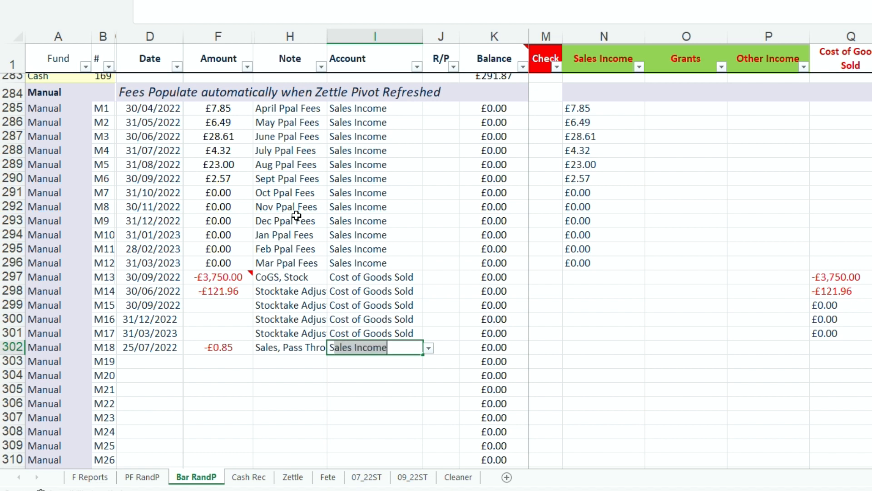
pyautogui.hotkey('ctrl', 'Return')
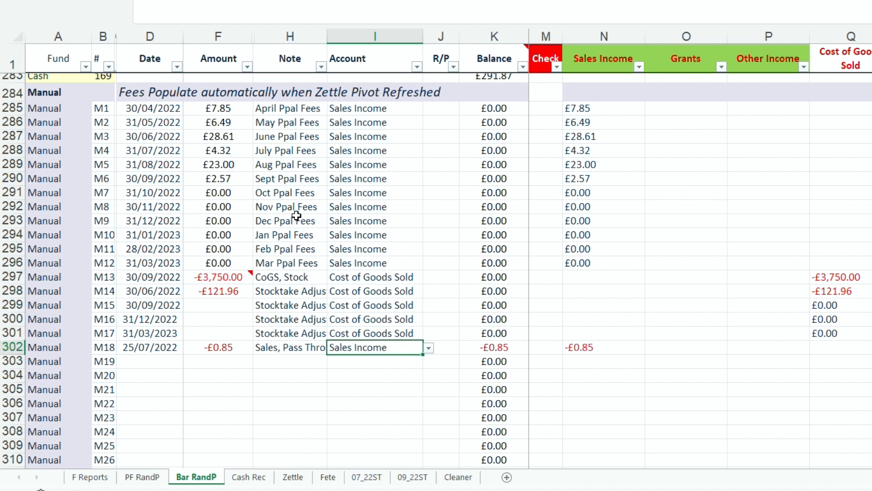
# - Enter 0.85 in the Pass Through column for Manual entry M18, cell W302
pyautogui.press('Right')
pyautogui.press('Right')
pyautogui.press('Right')
pyautogui.press('Right')
pyautogui.press('Right')
pyautogui.press('Right')
pyautogui.press('Right')
pyautogui.press('Right')
pyautogui.press('Right')
pyautogui.press('Right')
pyautogui.press('Right')
pyautogui.press('Right')
pyautogui.press('Right')
pyautogui.hotkey('shift', 'Up')
pyautogui.hotkey('shift', 'Up')
pyautogui.hotkey('shift', 'Up')
pyautogui.hotkey('shift', 'Up')
pyautogui.hotkey('shift', 'Up')
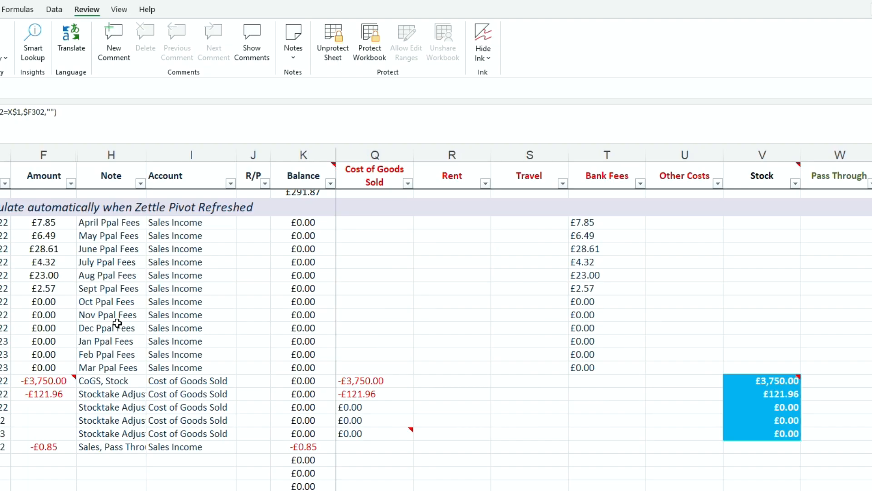
pyautogui.press('Left')
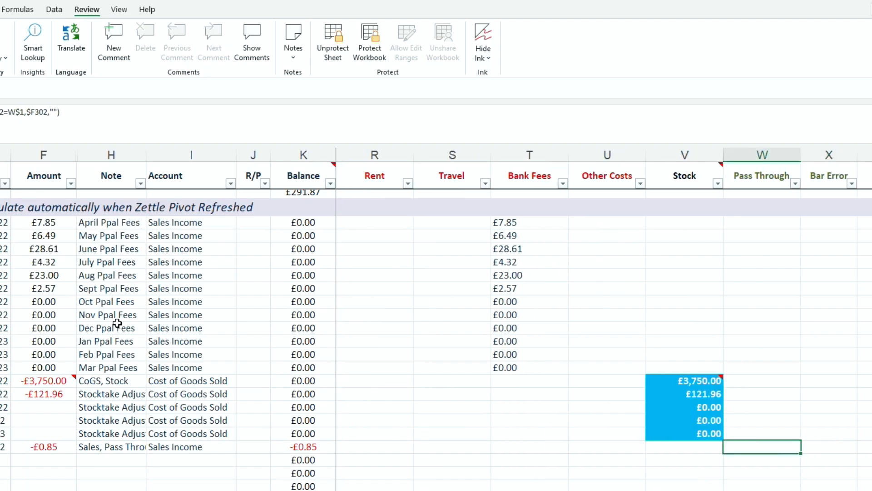
pyautogui.write('.8')
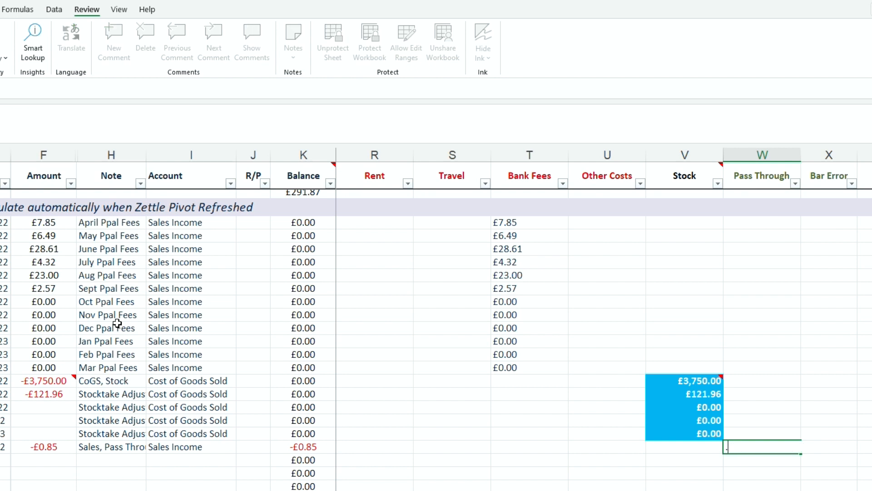
pyautogui.write('5')
pyautogui.hotkey('ctrl', 'Return')
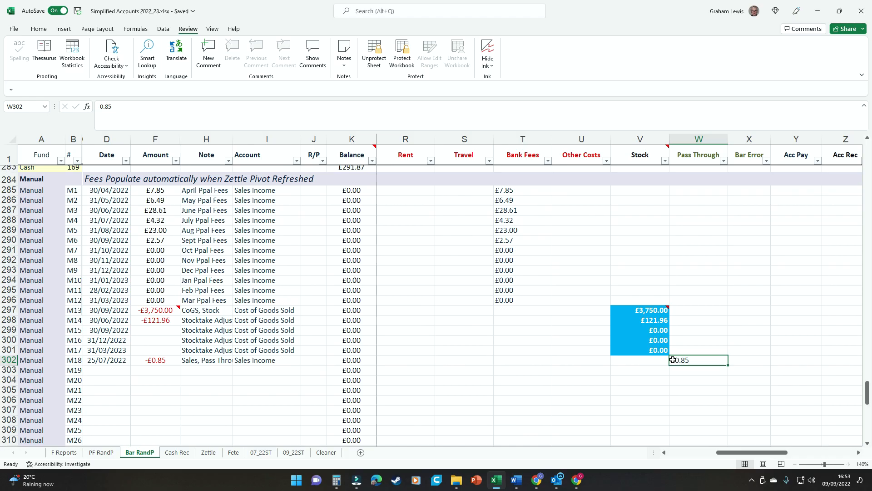
# - Check the Pass Through closing balances by fund and the All Funds YTD balance in W331
pyautogui.scroll(-8, 673, 360)
pyautogui.scroll(3, 687, 332)
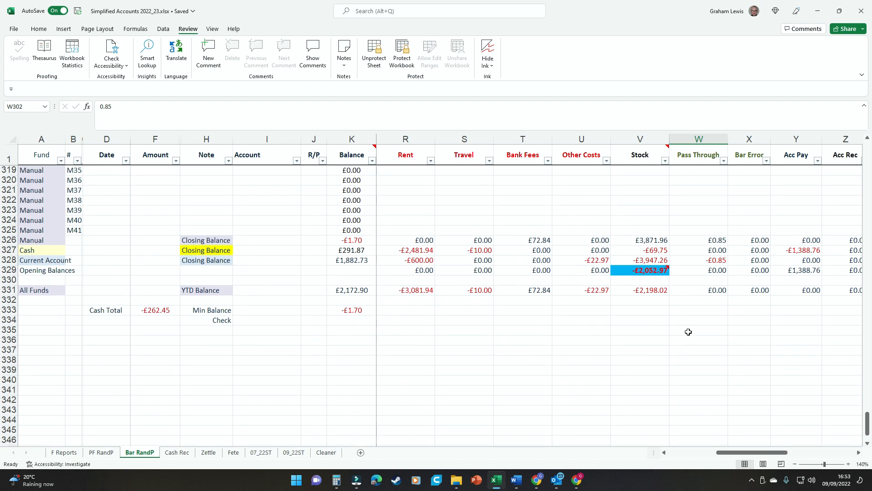
pyautogui.click(697, 156)
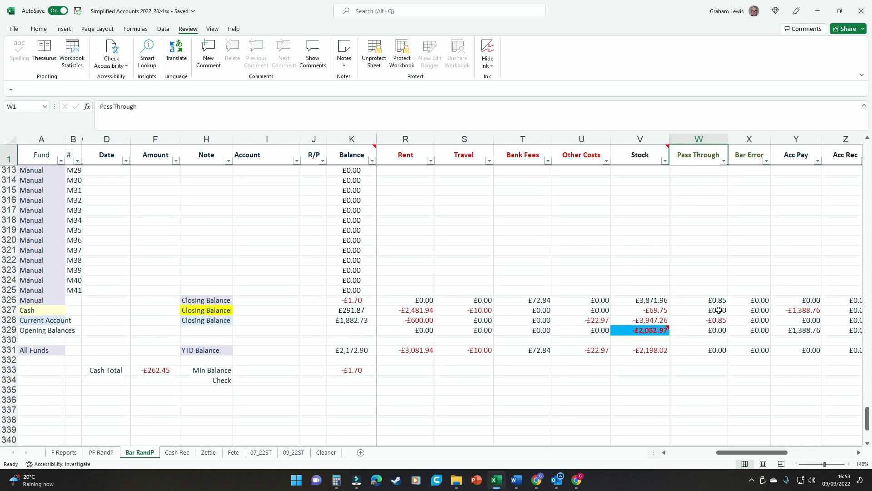
pyautogui.click(722, 350)
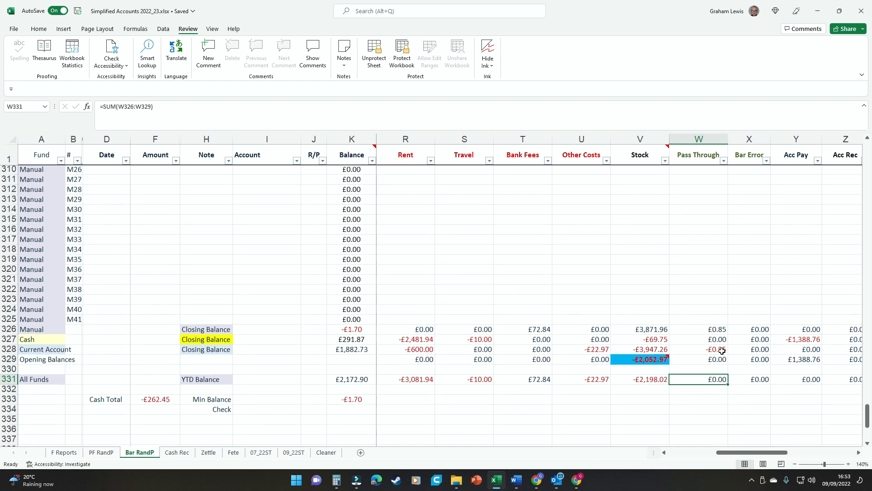
# - Enter the reference "C41&42" in the Link / Notes cell L302 of Manual entry M18
pyautogui.scroll(9, 722, 351)
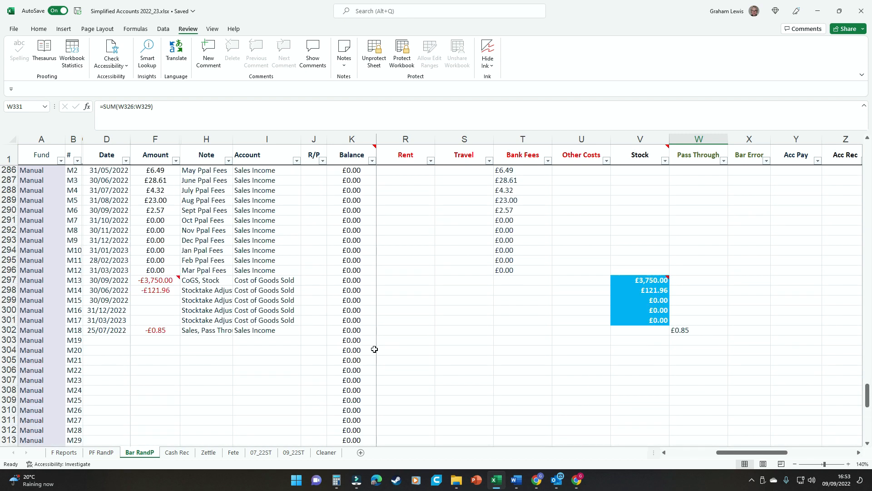
pyautogui.click(276, 327)
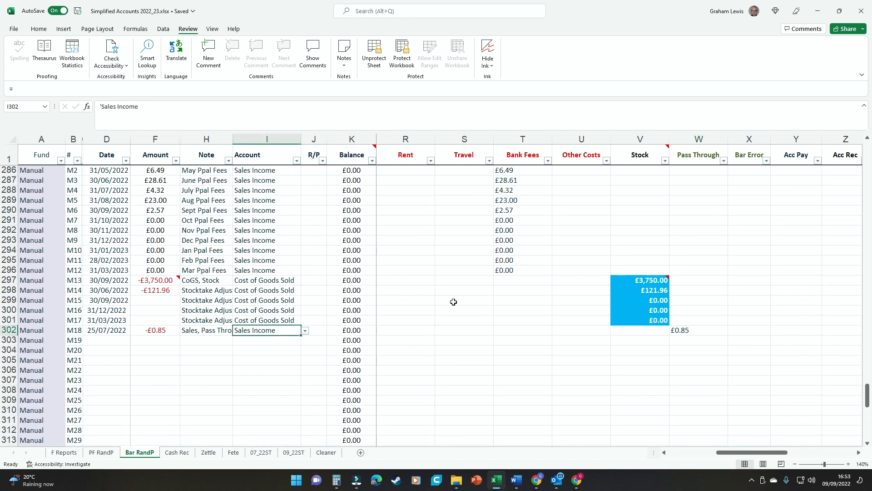
pyautogui.press('Right')
pyautogui.press('Right')
pyautogui.press('Right')
pyautogui.press('Right')
pyautogui.press('Right')
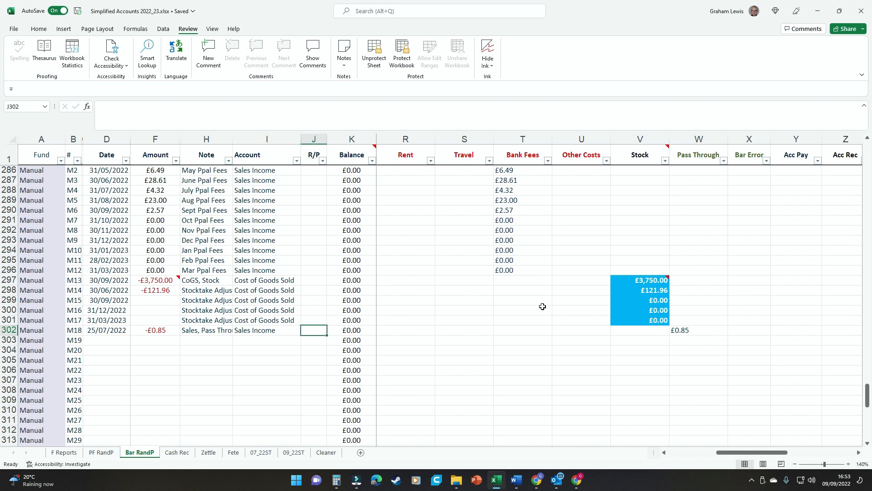
pyautogui.press('Left')
pyautogui.press('Left')
pyautogui.press('Left')
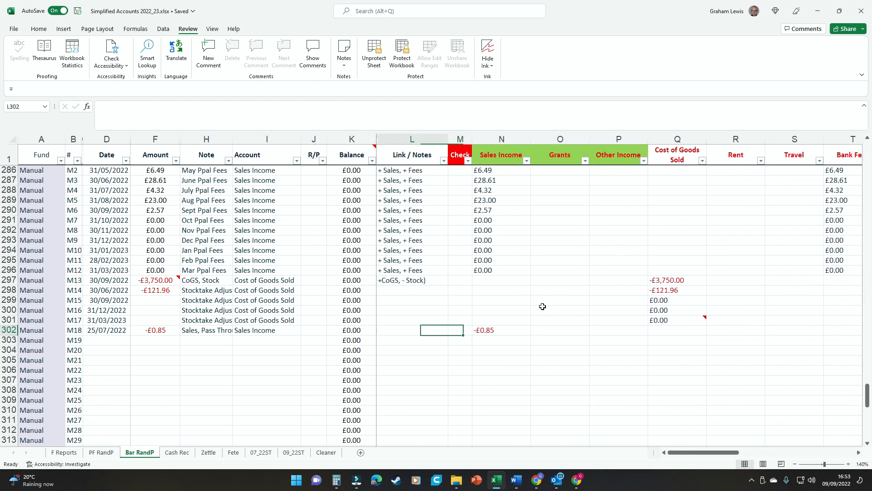
pyautogui.press('Right')
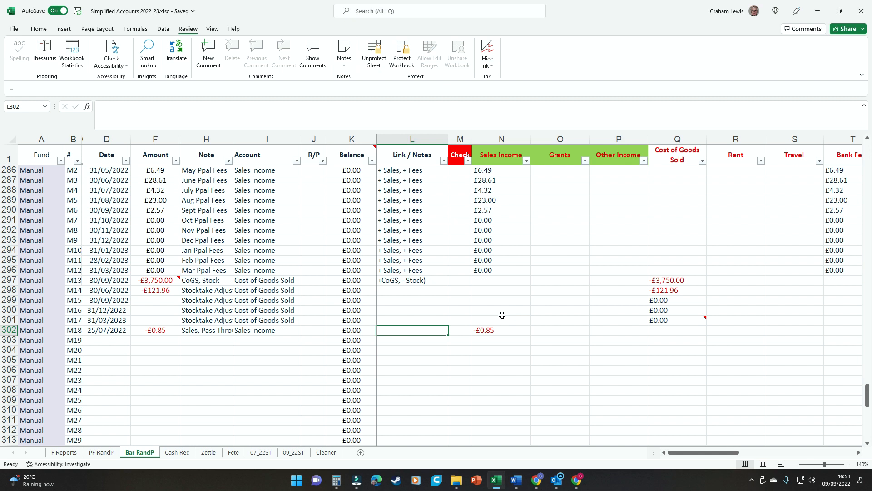
pyautogui.write('C')
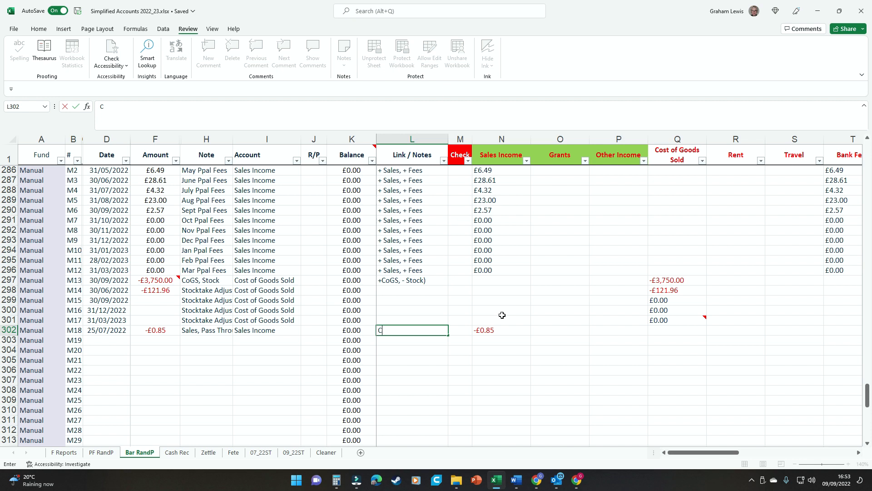
pyautogui.moveTo(867, 395)
pyautogui.mouseDown()
pyautogui.moveTo(860, 183)
pyautogui.moveTo(870, 399)
pyautogui.mouseUp()
pyautogui.moveTo(1, 400); pyautogui.dragTo(2, 396)
pyautogui.click(172, 111)
pyautogui.write('41')
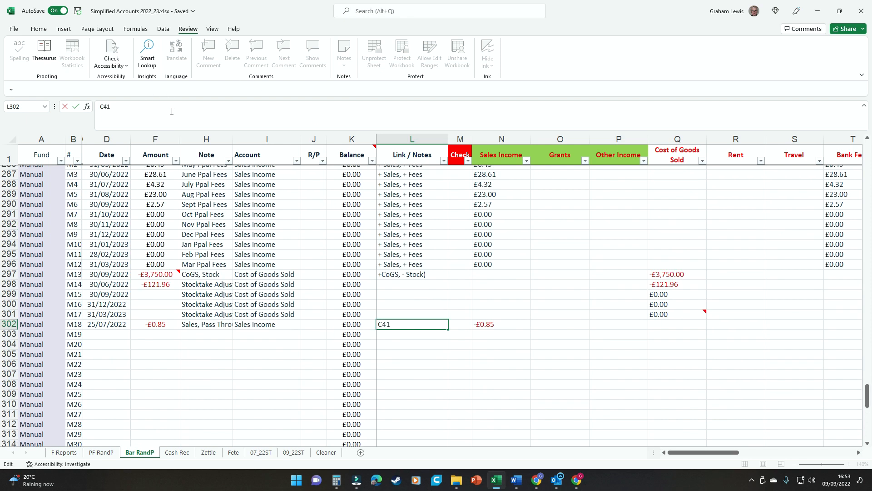
pyautogui.write('&42')
pyautogui.hotkey('ctrl', 'Return')
# - Enter M18 in Link / Notes for Current entry 42 in L47, and set entry 41's note in L46 to "PF C103, C42"
pyautogui.moveTo(867, 398); pyautogui.dragTo(833, 187)
pyautogui.click(411, 263)
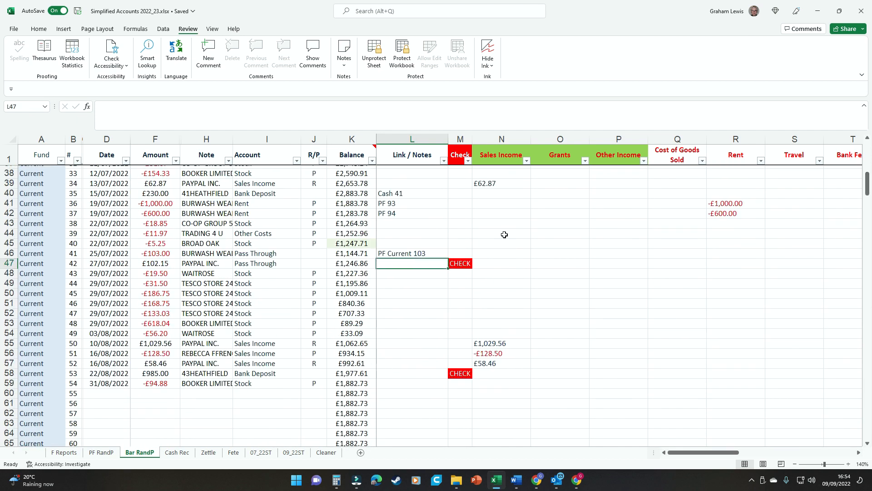
pyautogui.write('M18')
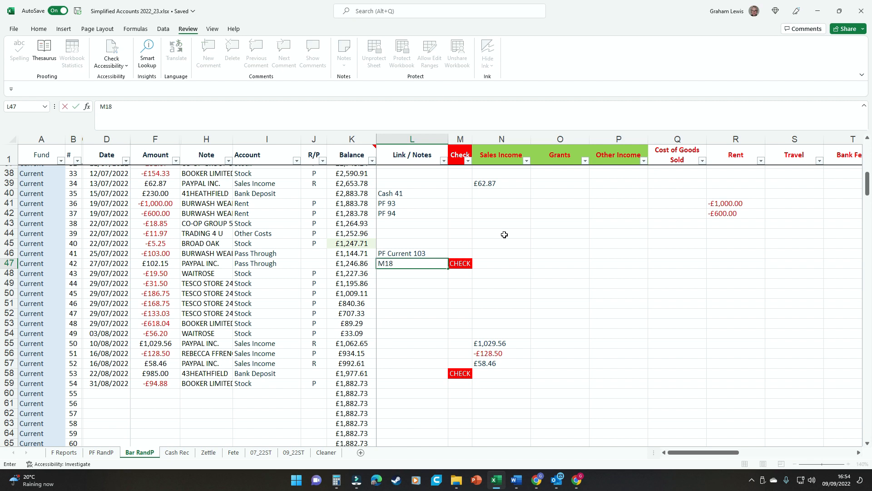
pyautogui.press('Return')
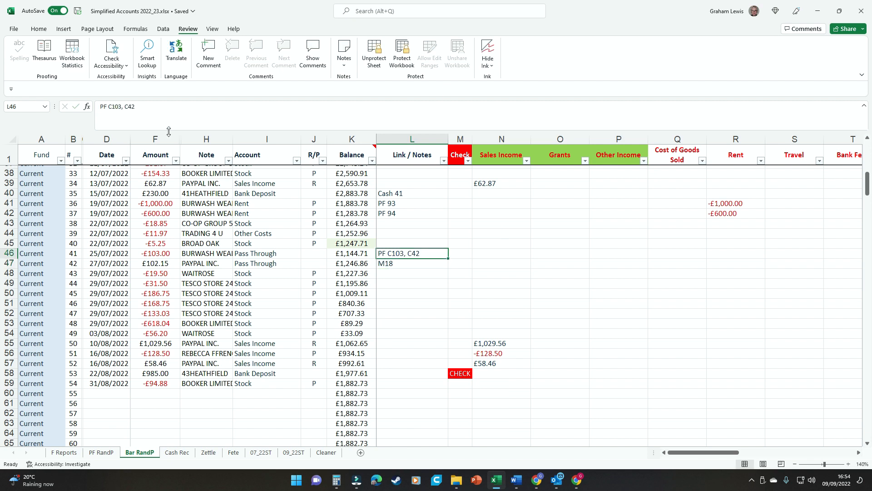
pyautogui.scroll(-1, 306, 203)
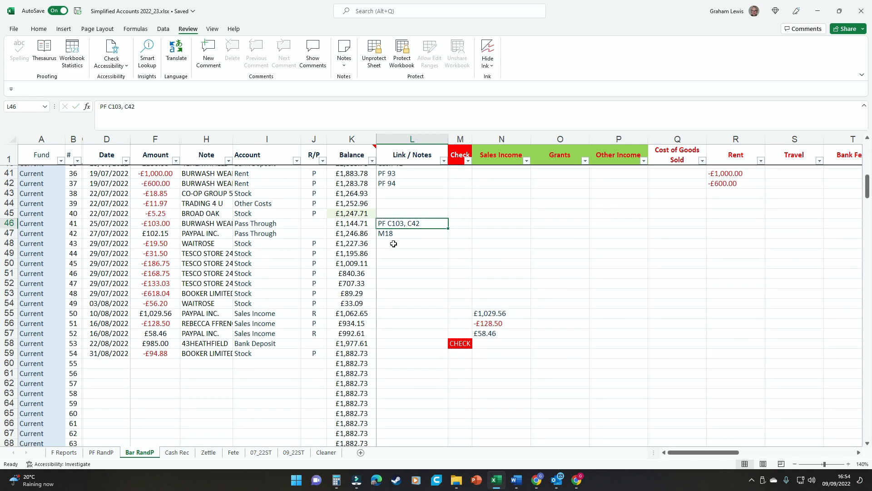
pyautogui.scroll(1, 394, 244)
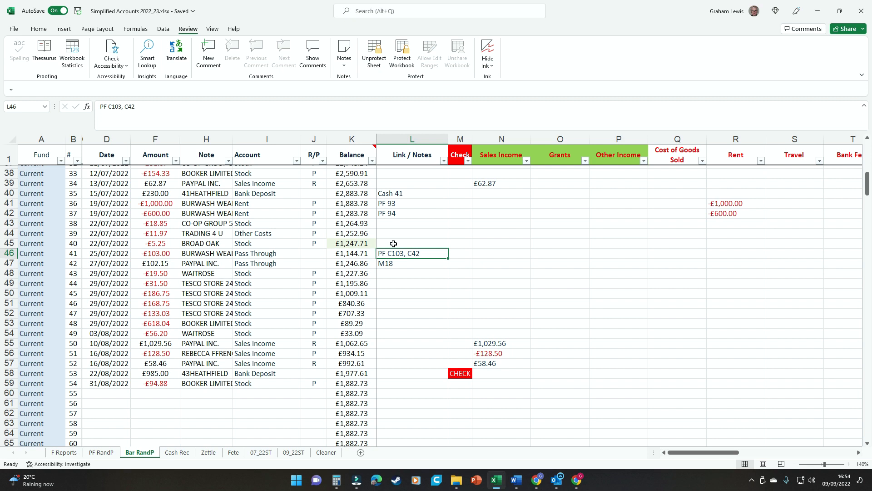